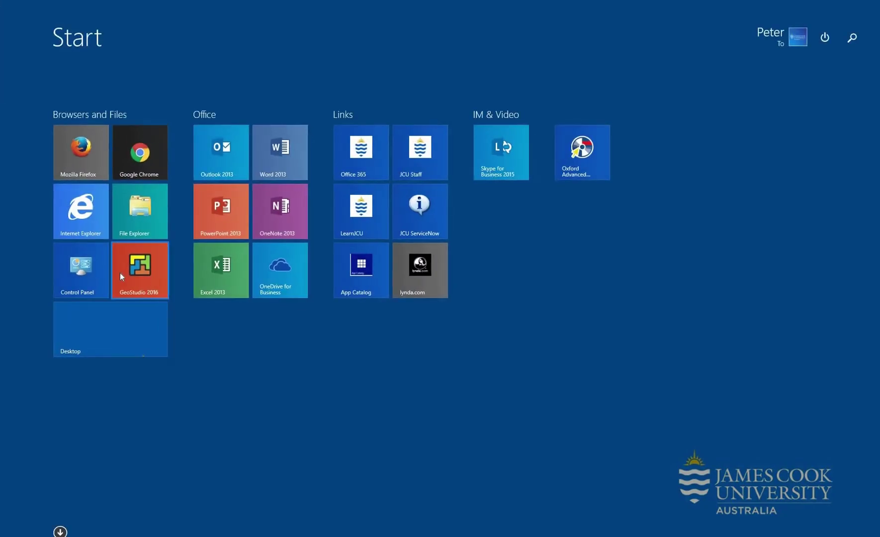
Launch GeoStudio 2016 from its tile on the Windows 8 Start screen
{"action": "left_click", "coordinate": [121, 275]}
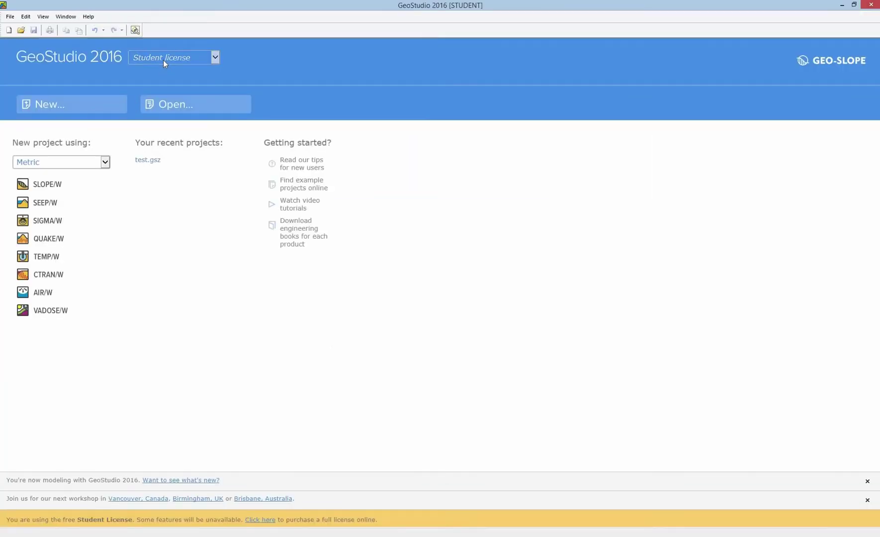
Keep the Student license and choose Metric units for new projects
{"action": "left_click", "coordinate": [163, 59]}
{"action": "left_click", "coordinate": [80, 107]}
{"action": "left_click", "coordinate": [57, 164]}
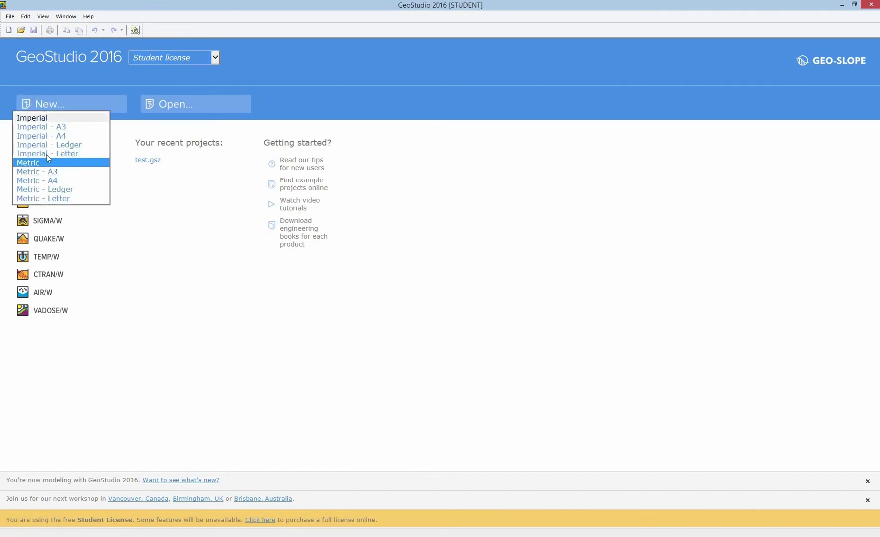
{"action": "left_click", "coordinate": [147, 168]}
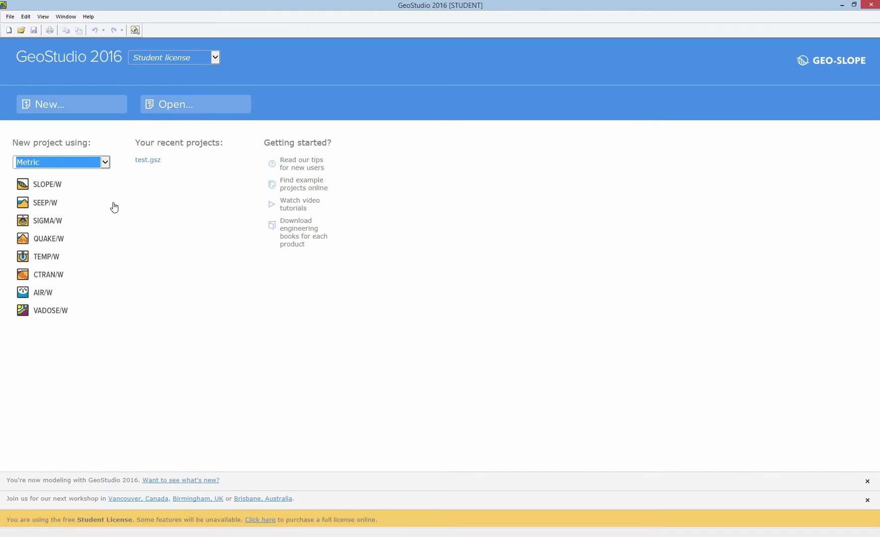
Start a new SEEP/W project containing one Steady-State seepage analysis, then close the analyses setup
{"action": "left_click", "coordinate": [48, 204]}
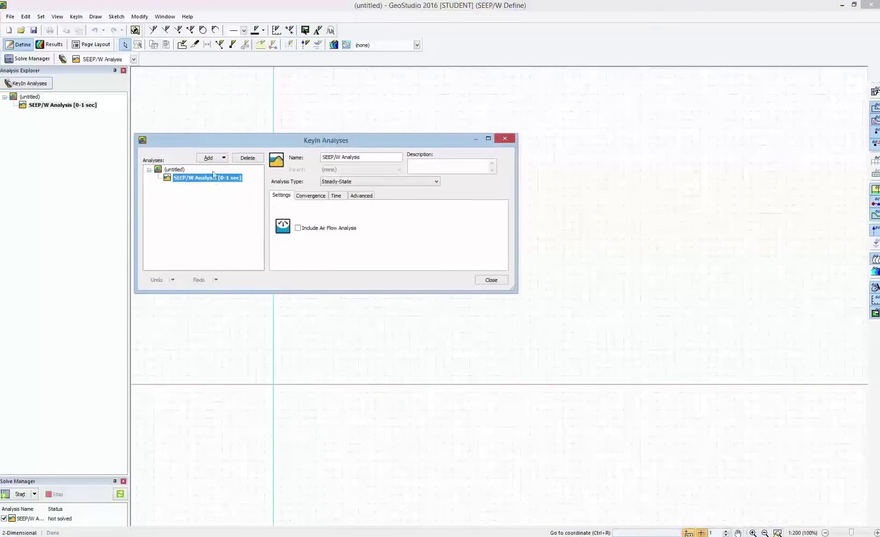
{"action": "left_click", "coordinate": [209, 158]}
{"action": "mouse_move", "coordinate": [269, 195]}
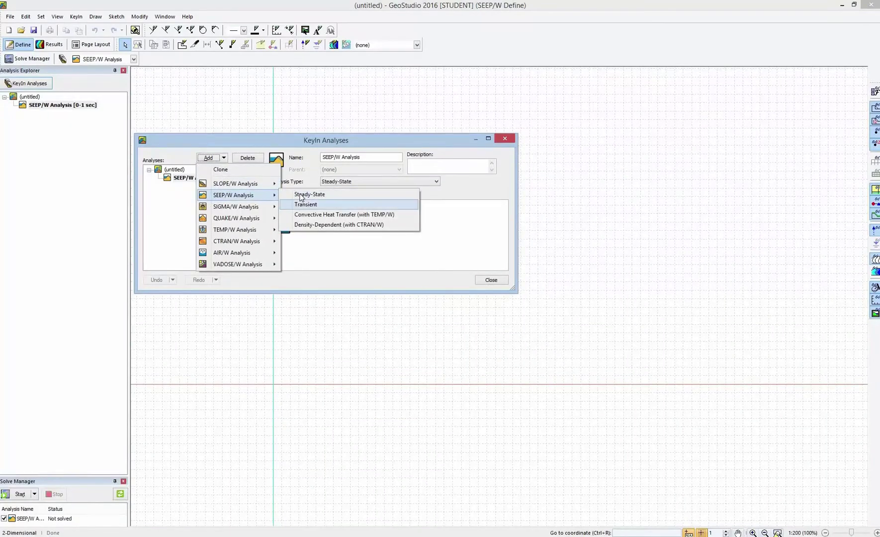
{"action": "left_click", "coordinate": [300, 195]}
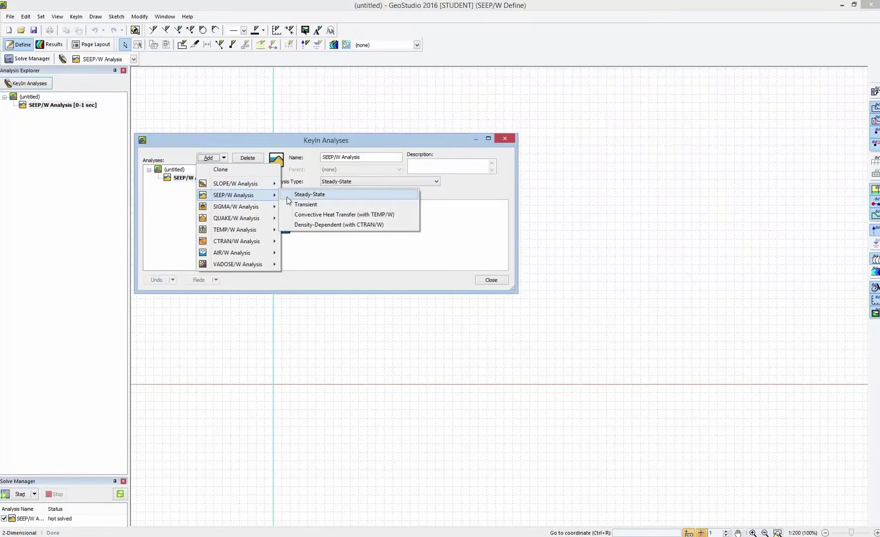
{"action": "left_click", "coordinate": [209, 157]}
{"action": "mouse_move", "coordinate": [237, 194]}
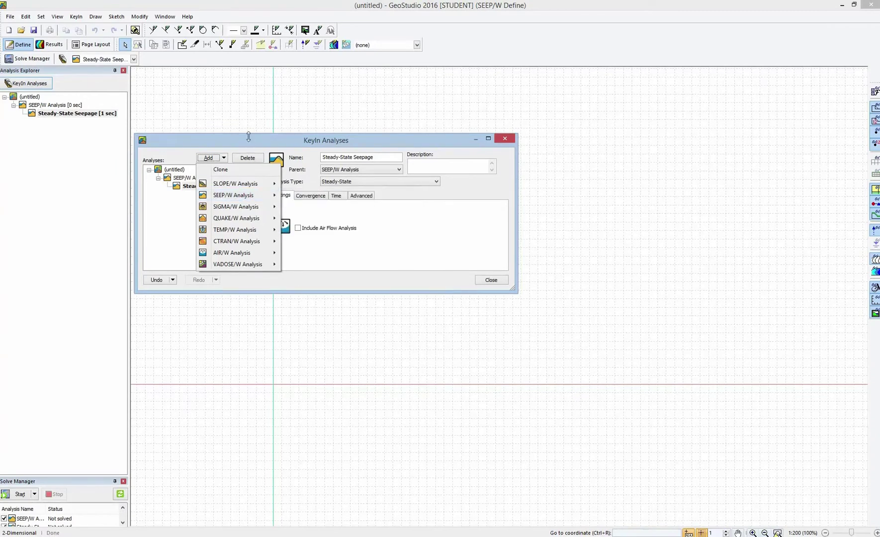
{"action": "left_click", "coordinate": [166, 168]}
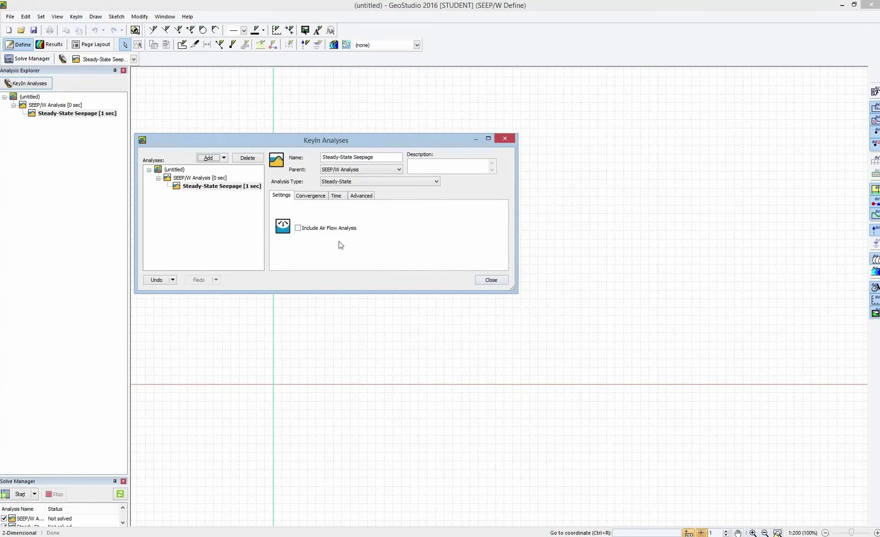
{"action": "key", "text": "Escape"}
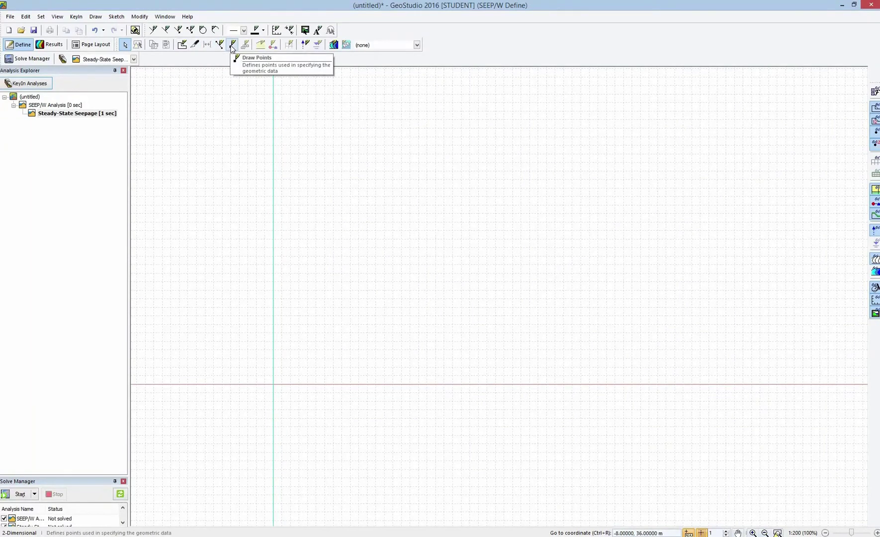
Place geometry points at (0,0), (0,12), (24,12), (24,10), (44,10), (44,11), then (68,12) and (68,0)
{"action": "left_click", "coordinate": [232, 46]}
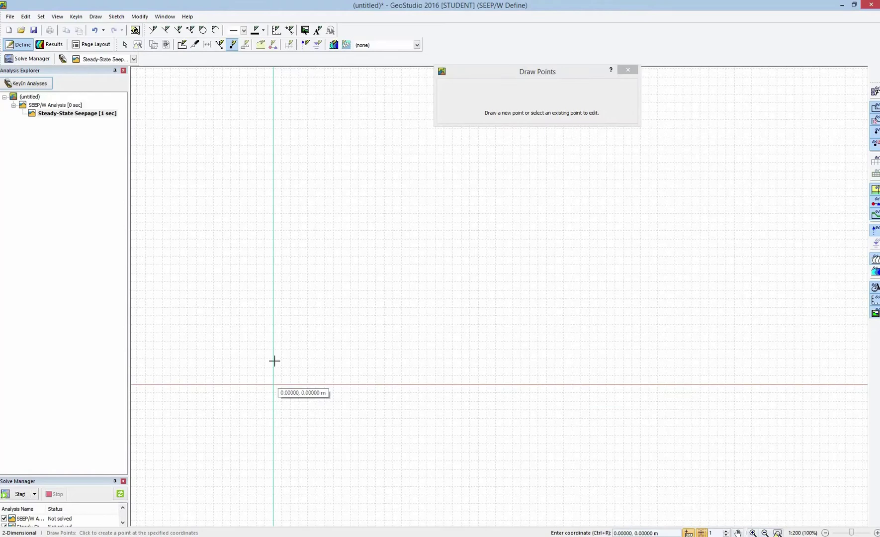
{"action": "left_click", "coordinate": [274, 360]}
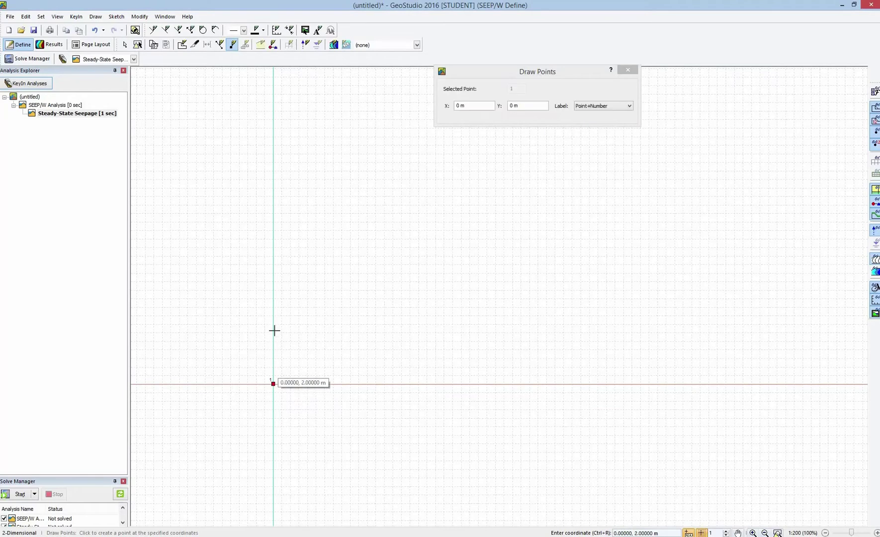
{"action": "left_click", "coordinate": [273, 279]}
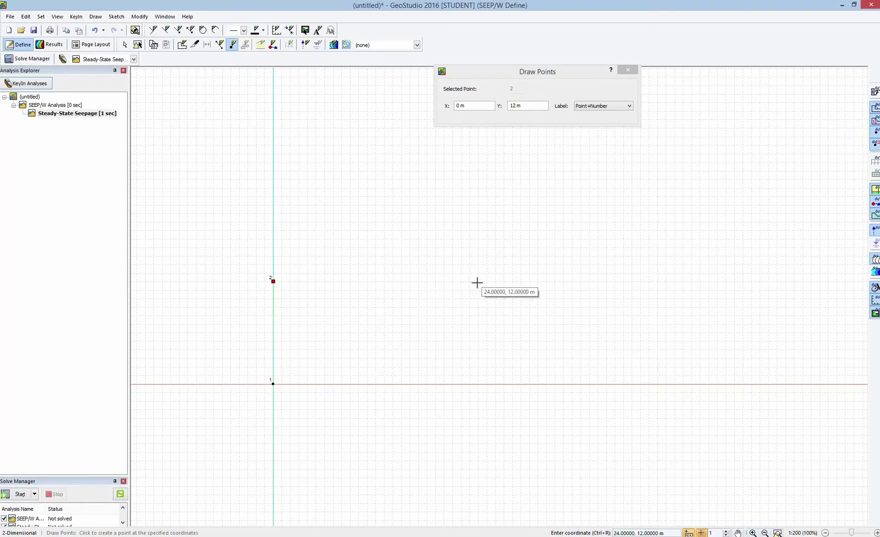
{"action": "left_click", "coordinate": [478, 304]}
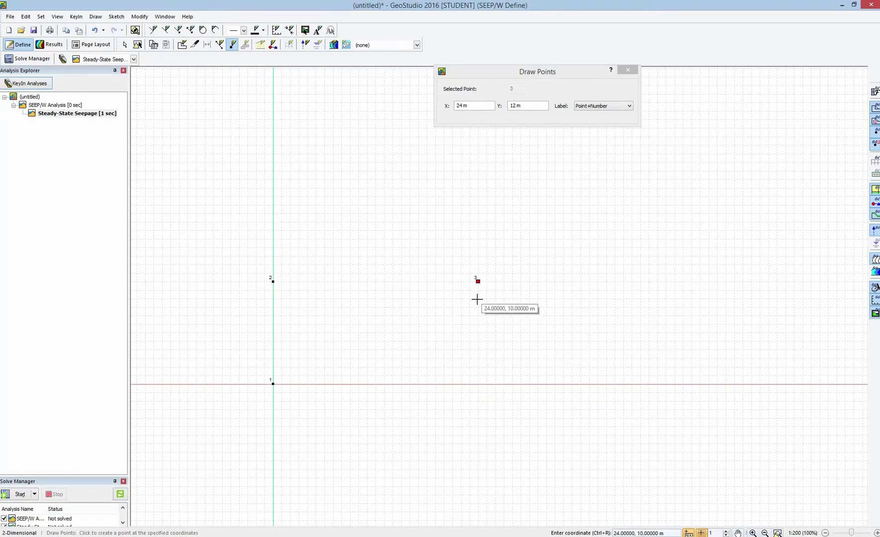
{"action": "left_click", "coordinate": [477, 299]}
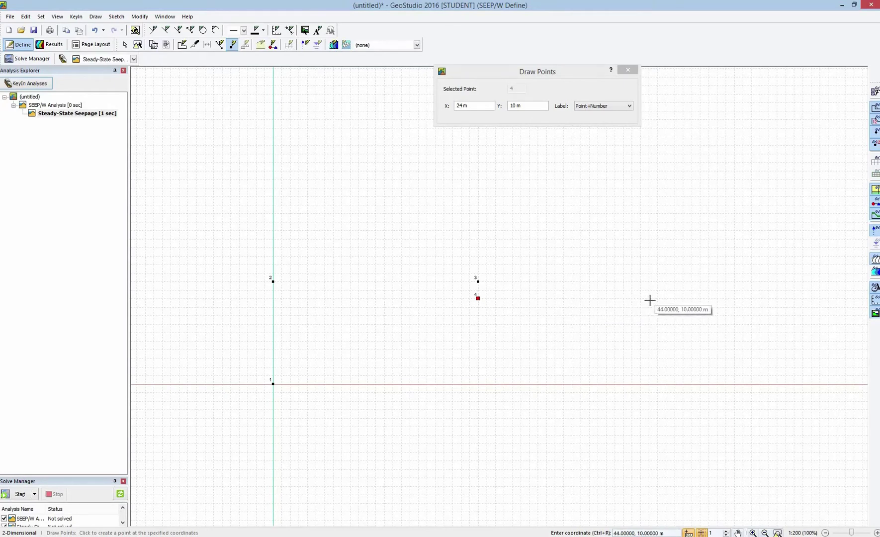
{"action": "left_click", "coordinate": [650, 297]}
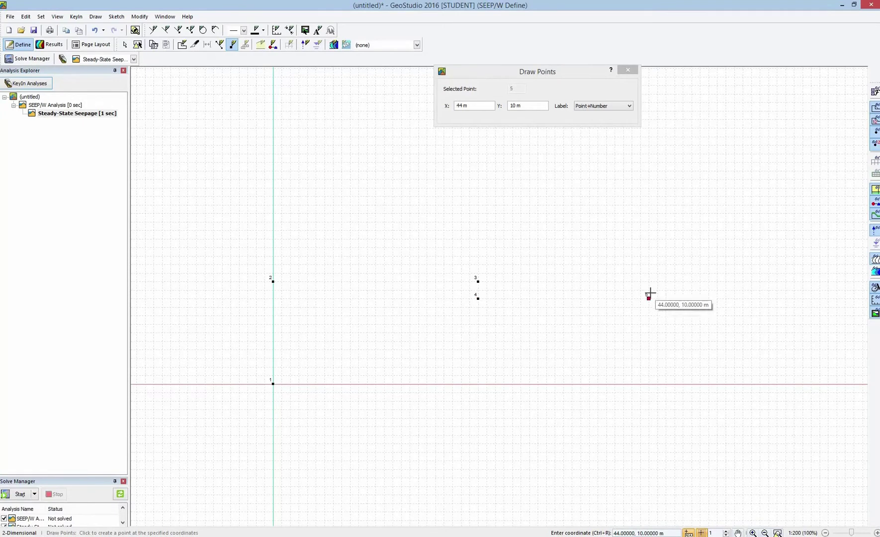
{"action": "left_click", "coordinate": [648, 290]}
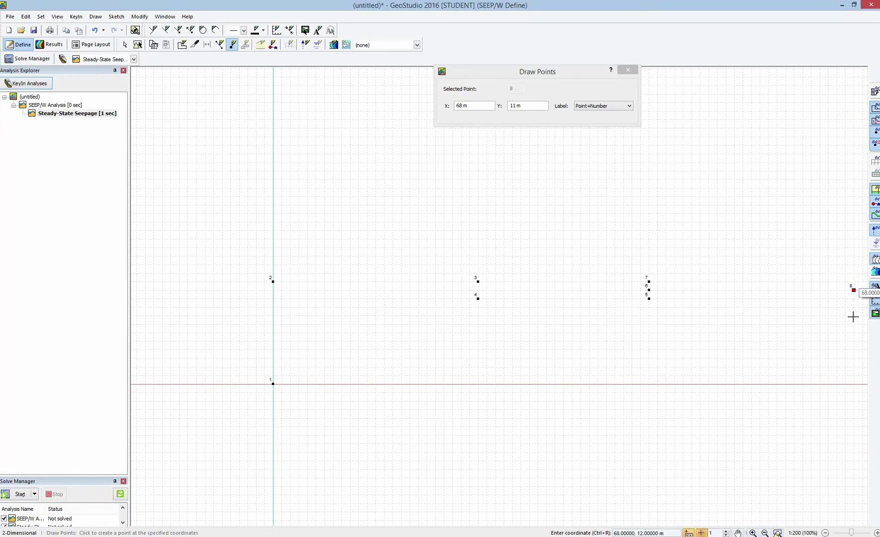
{"action": "key", "text": "Return"}
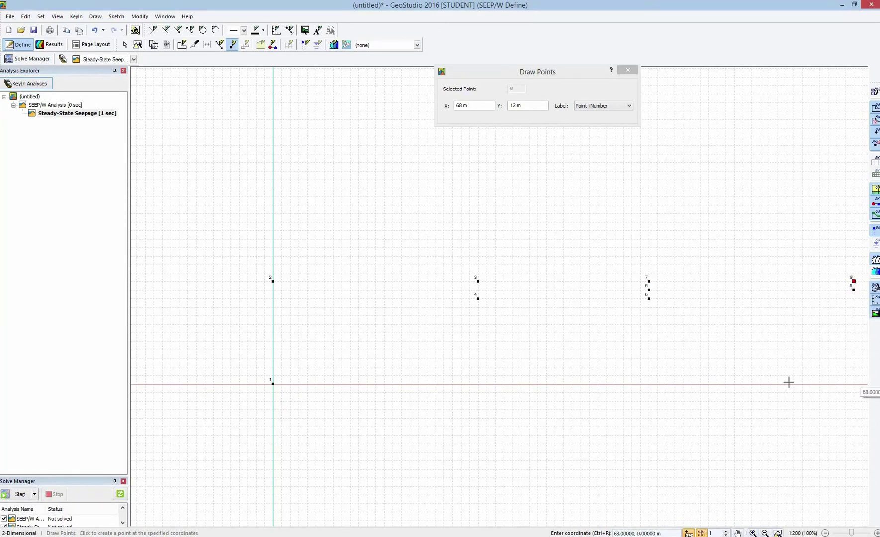
{"action": "key", "text": "Return"}
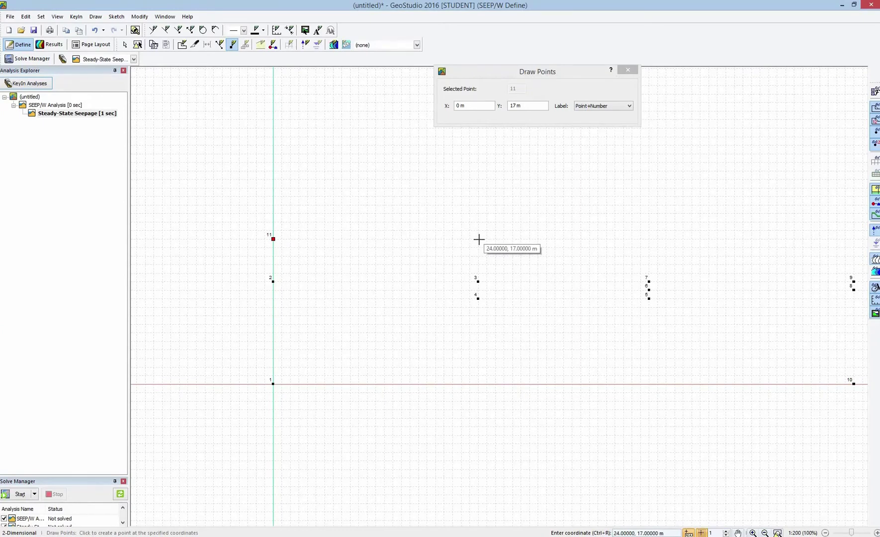
Add the small square of points at (24,17), (24,19), (25,19) and (25,17)
{"action": "left_click", "coordinate": [479, 229]}
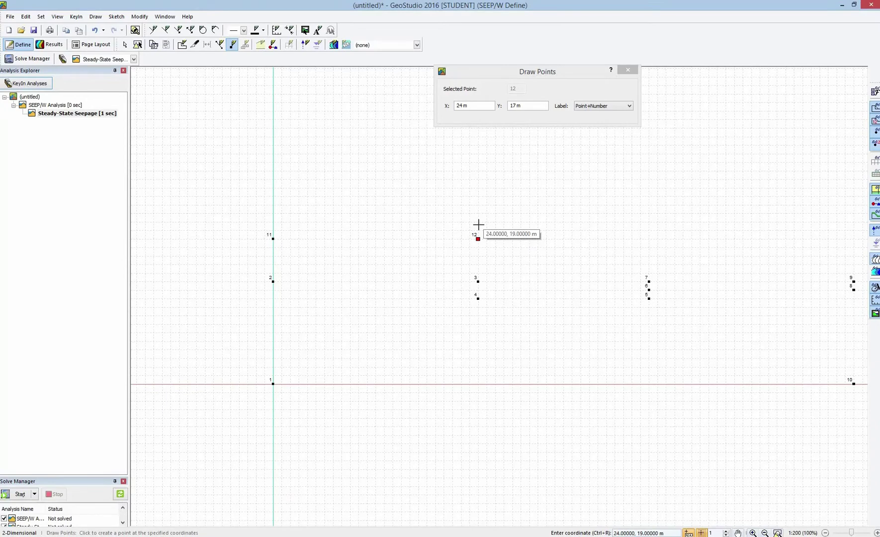
{"action": "left_click", "coordinate": [478, 220]}
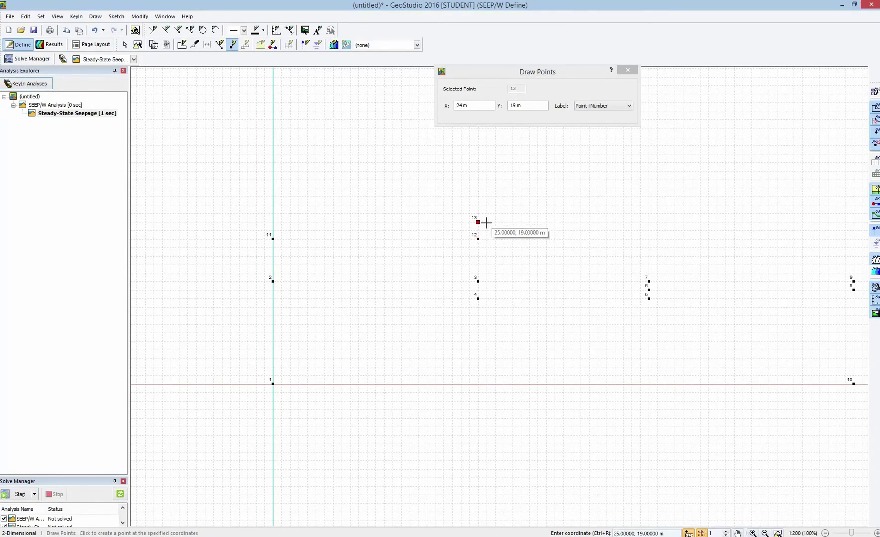
{"action": "left_click", "coordinate": [486, 221]}
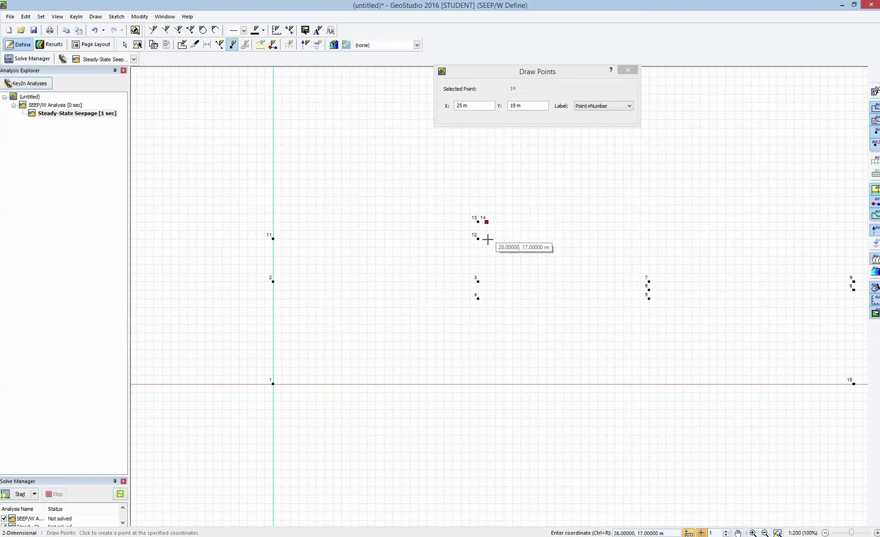
{"action": "left_click", "coordinate": [508, 241]}
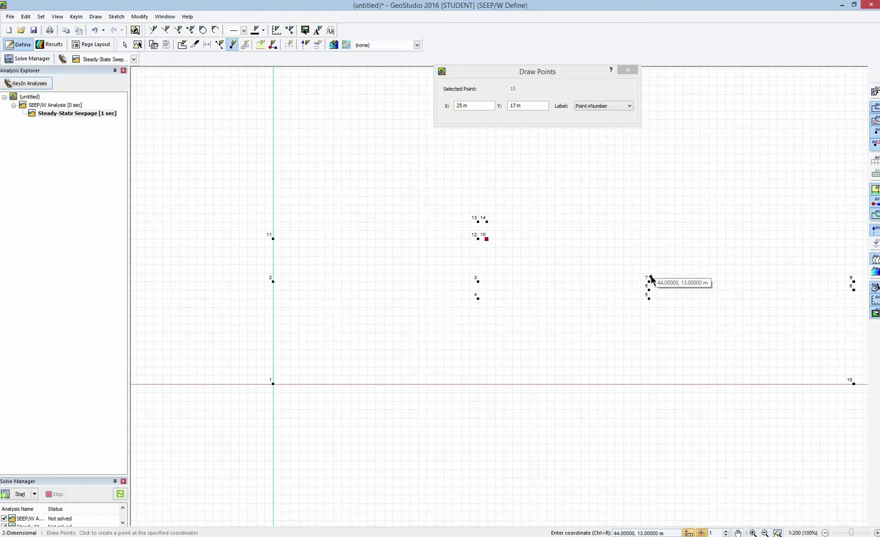
Add points at (44,13), (44,6), (68,9) and (0,2), then finish placing points
{"action": "left_click", "coordinate": [649, 274]}
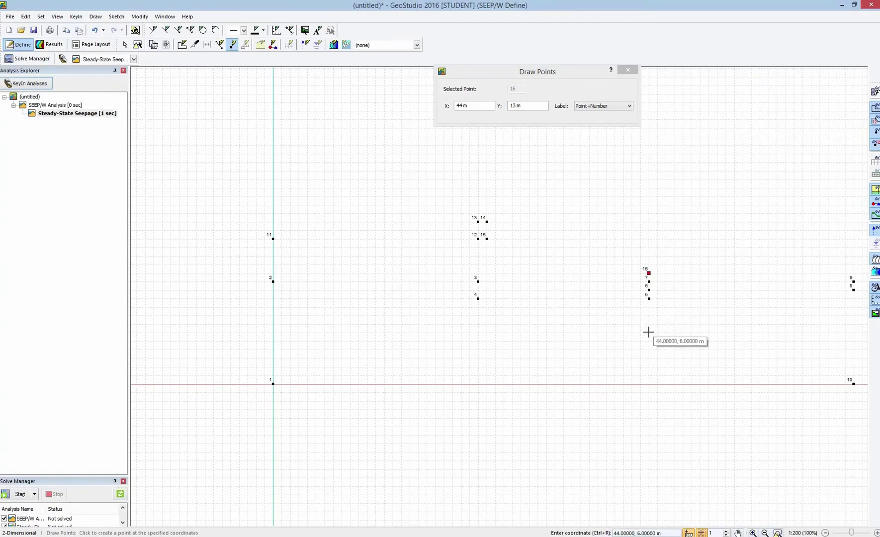
{"action": "key", "text": "Return"}
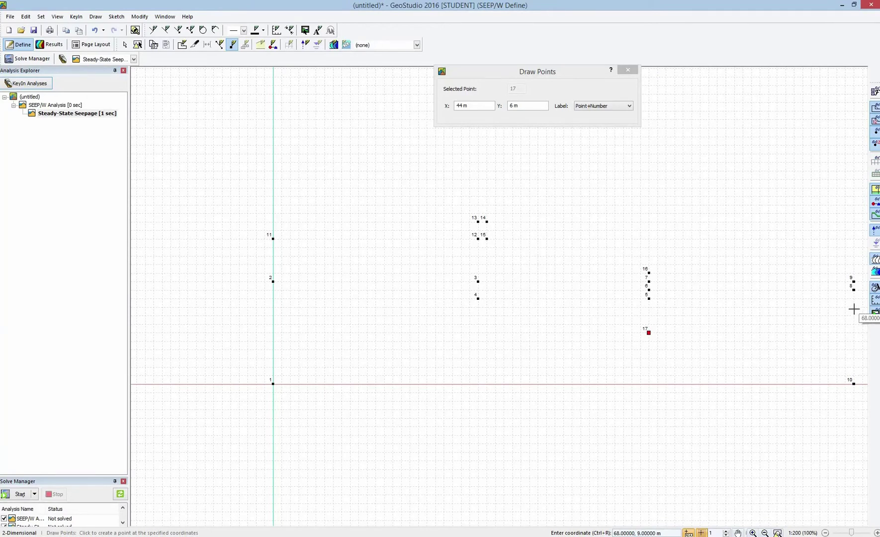
{"action": "left_click", "coordinate": [853, 311]}
{"action": "key", "text": "Tab"}
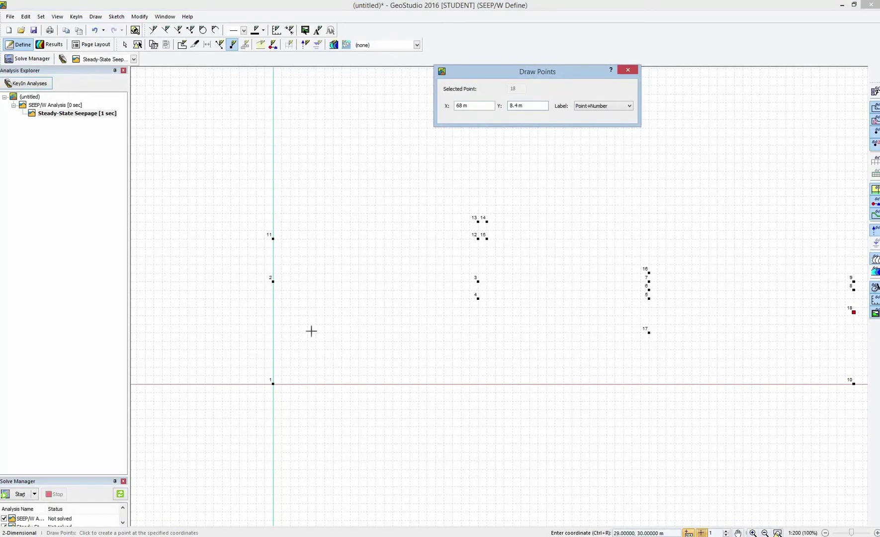
{"action": "left_click", "coordinate": [273, 367]}
{"action": "left_click", "coordinate": [633, 72]}
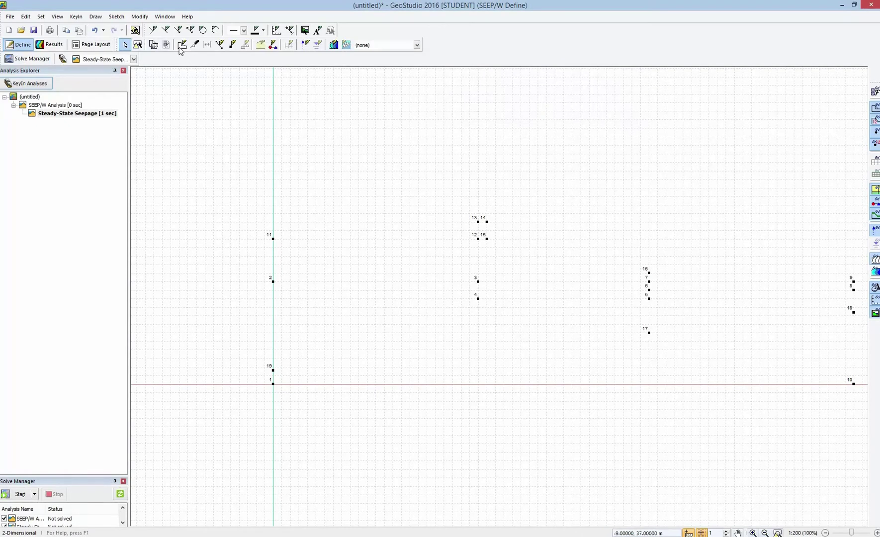
Draw the base region 1 through points 1, 19, 17, 18 and 10, closing at point 1
{"action": "left_click", "coordinate": [273, 371]}
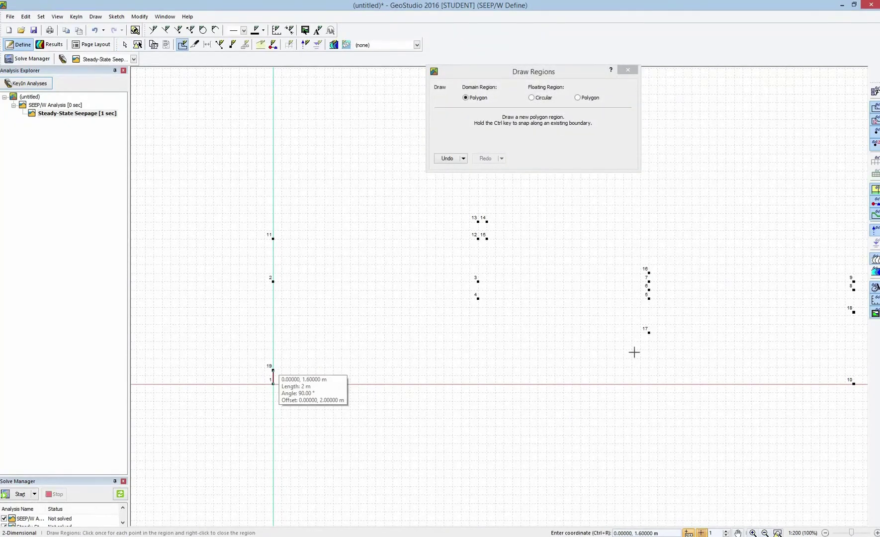
{"action": "left_click", "coordinate": [649, 332]}
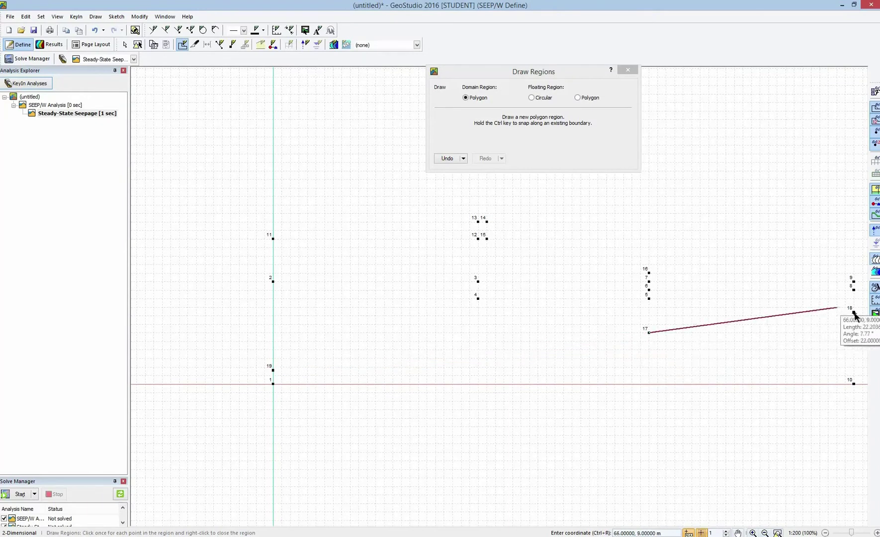
{"action": "left_click", "coordinate": [853, 312]}
{"action": "left_click", "coordinate": [854, 383]}
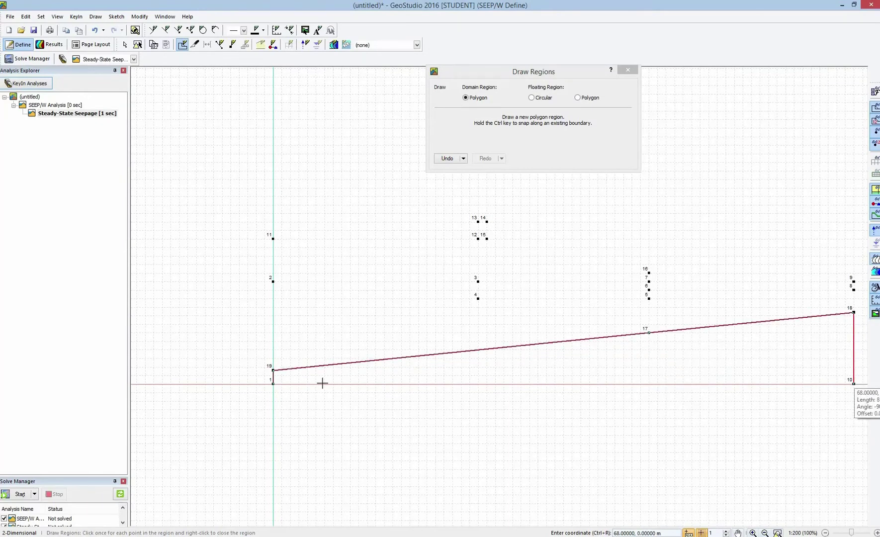
{"action": "left_click", "coordinate": [273, 383]}
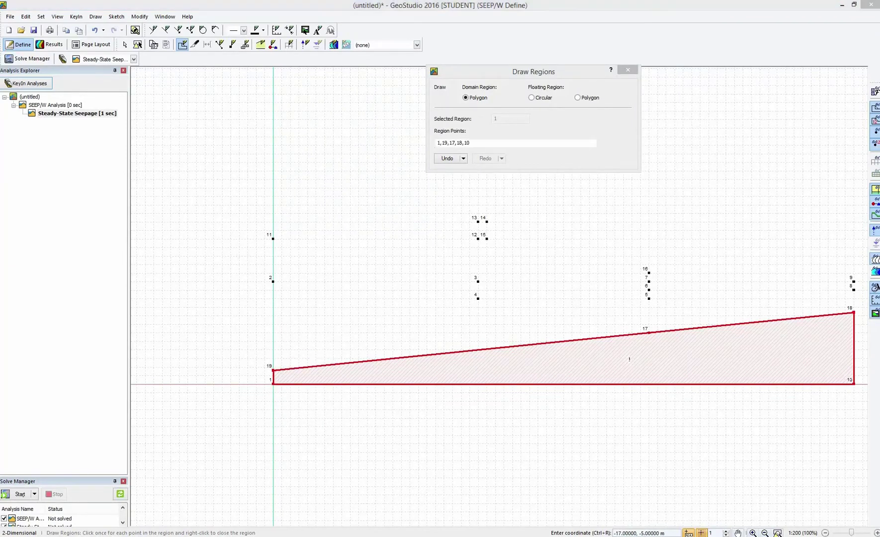
{"action": "key", "text": "Escape"}
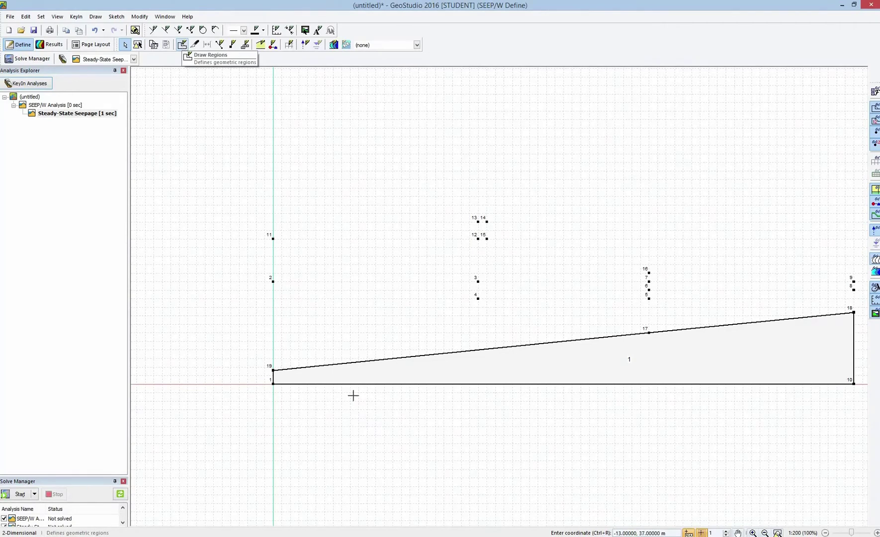
Draw region 2 through points 19, 2, 3, 4, 5, 6, 8, 18 and 17, closing at point 19
{"action": "left_click", "coordinate": [181, 44]}
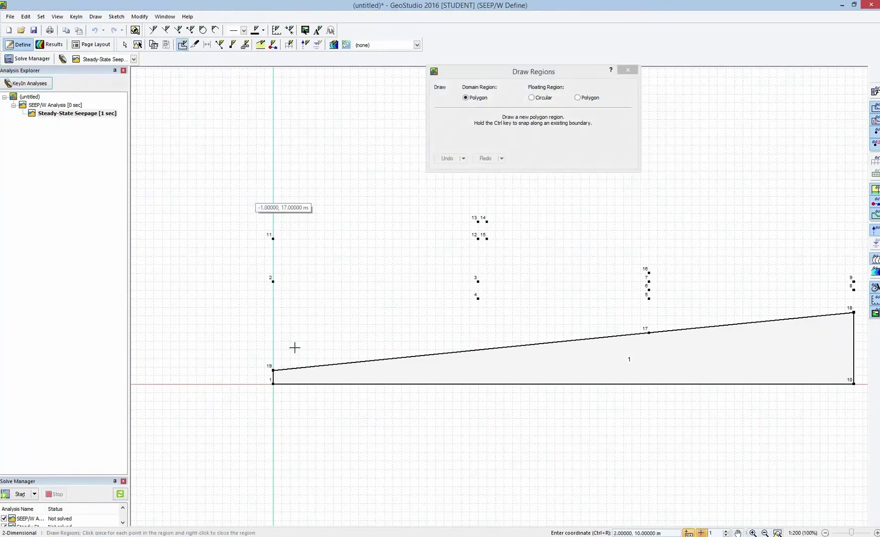
{"action": "left_click", "coordinate": [274, 371]}
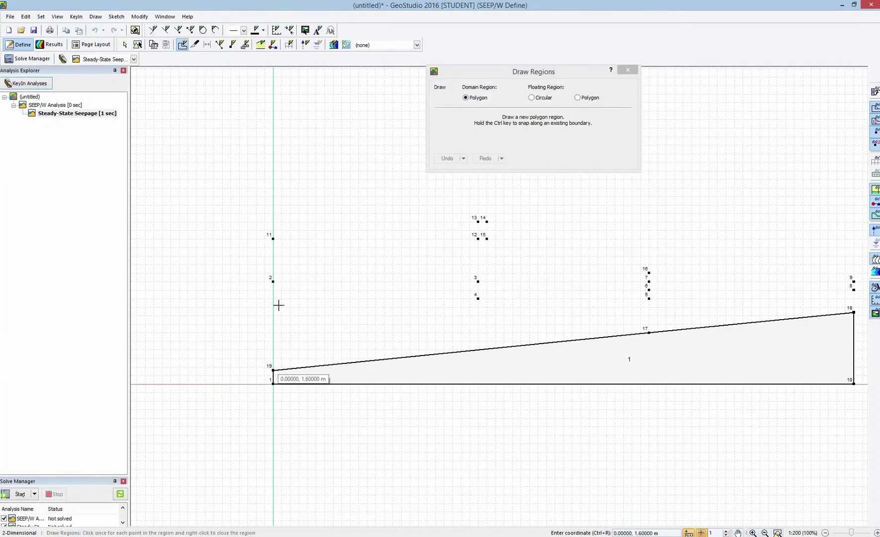
{"action": "left_click", "coordinate": [340, 281]}
{"action": "left_click", "coordinate": [479, 282]}
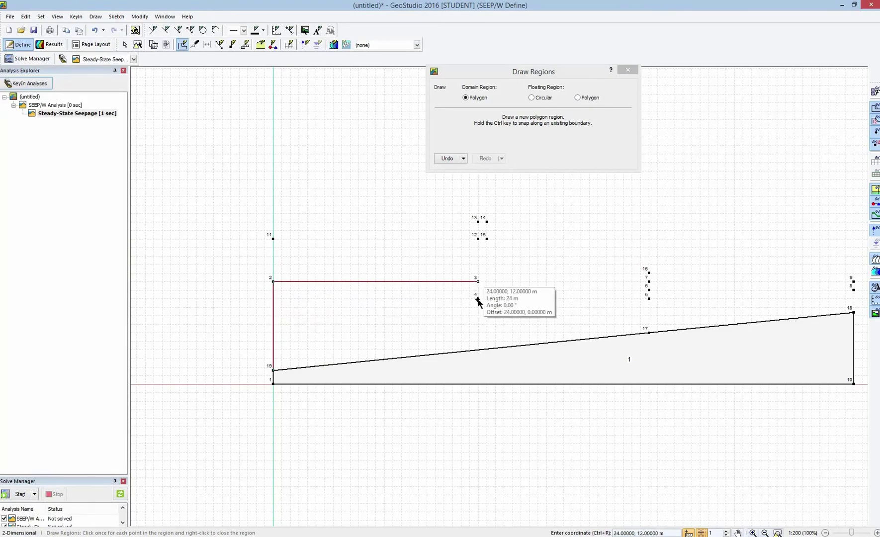
{"action": "left_click", "coordinate": [478, 298]}
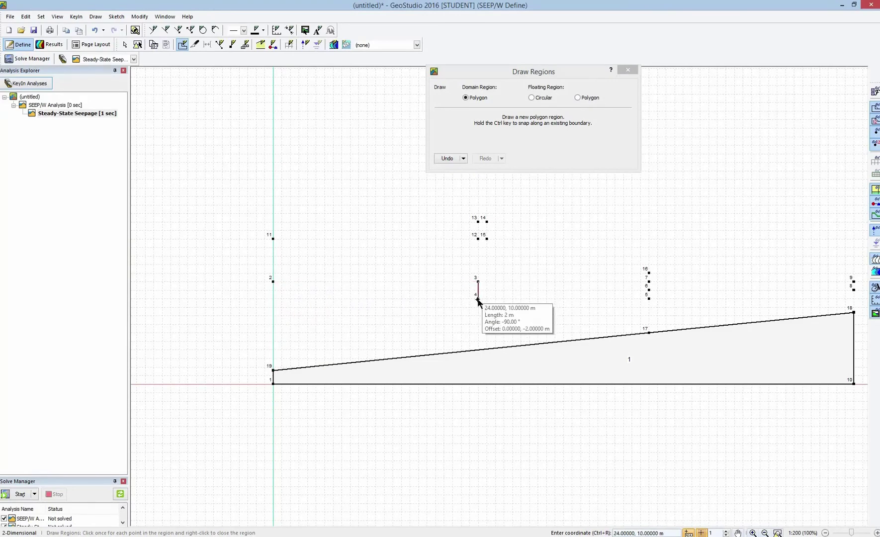
{"action": "left_click", "coordinate": [649, 298]}
{"action": "left_click", "coordinate": [649, 290]}
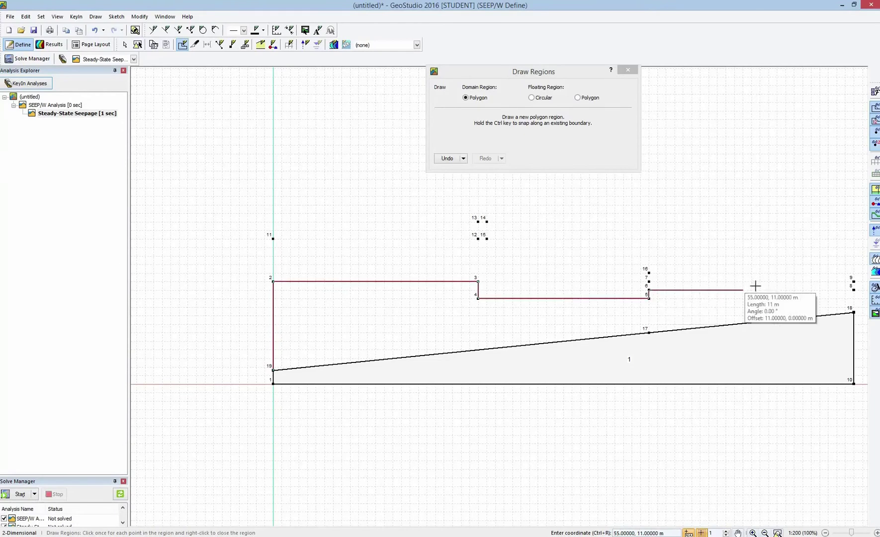
{"action": "left_click", "coordinate": [854, 290]}
{"action": "left_click", "coordinate": [853, 312]}
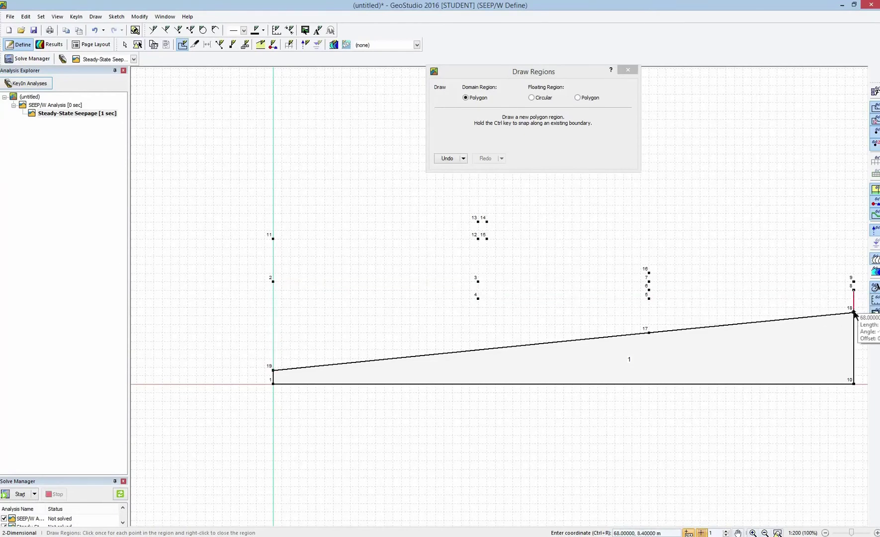
{"action": "left_click", "coordinate": [273, 370]}
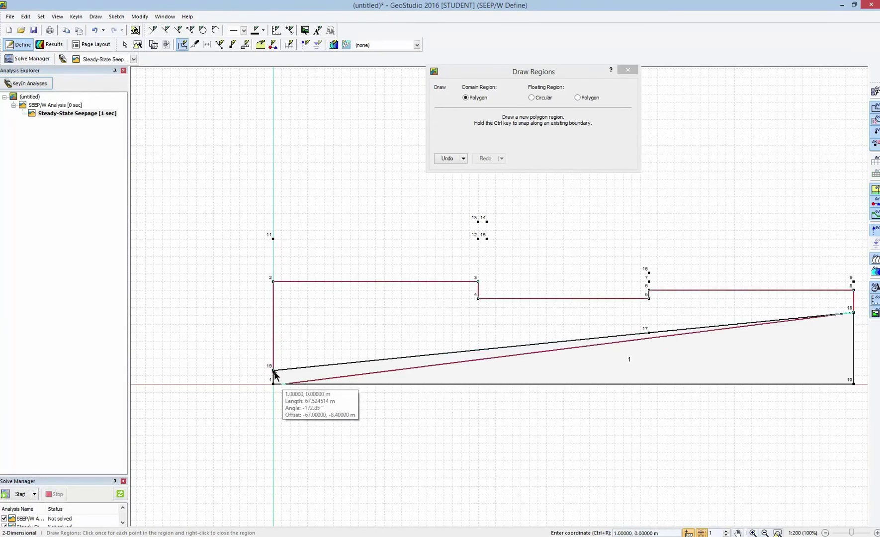
{"action": "right_click", "coordinate": [402, 320]}
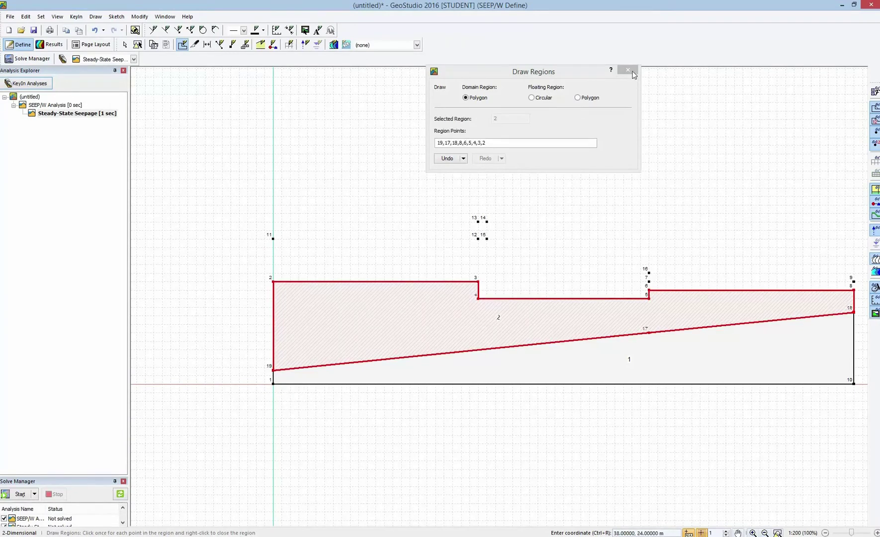
{"action": "key", "text": "Escape"}
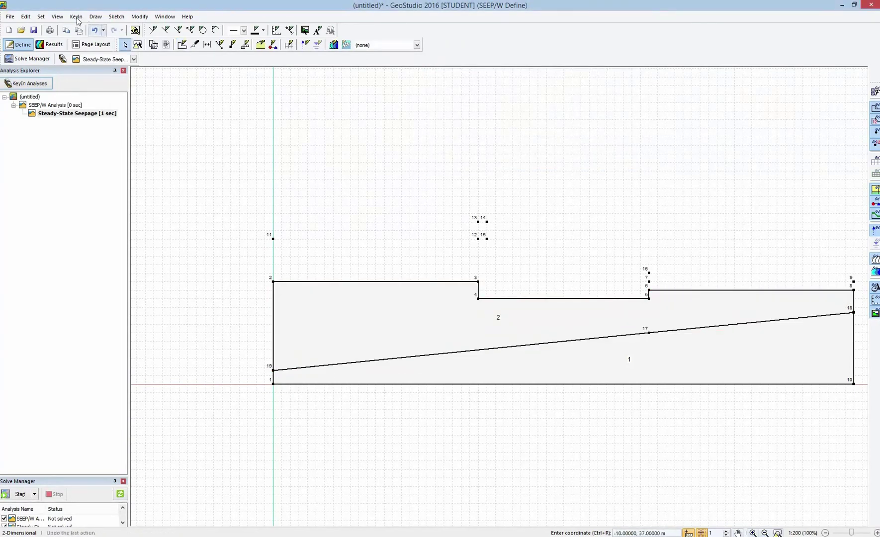
Add a new material named Sandy silt in the Materials window
{"action": "key", "text": "alt+k"}
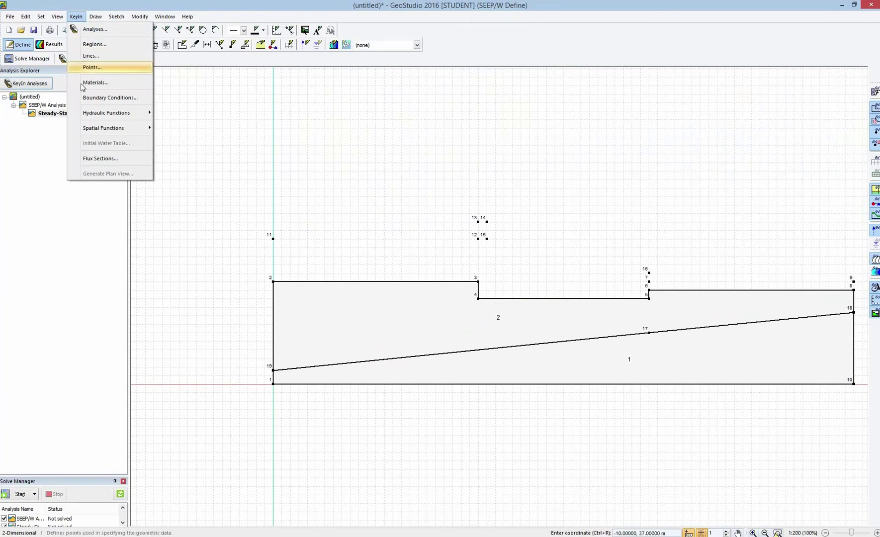
{"action": "key", "text": "Return"}
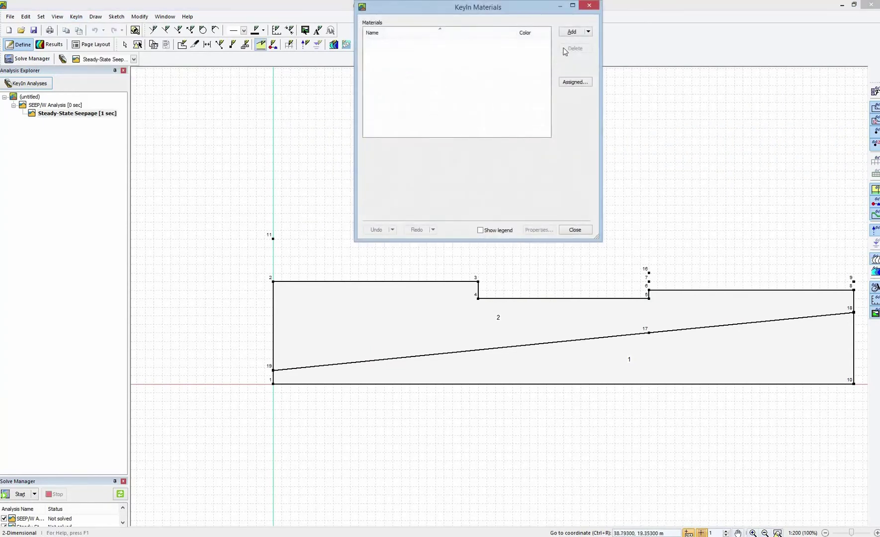
{"action": "left_click", "coordinate": [572, 33]}
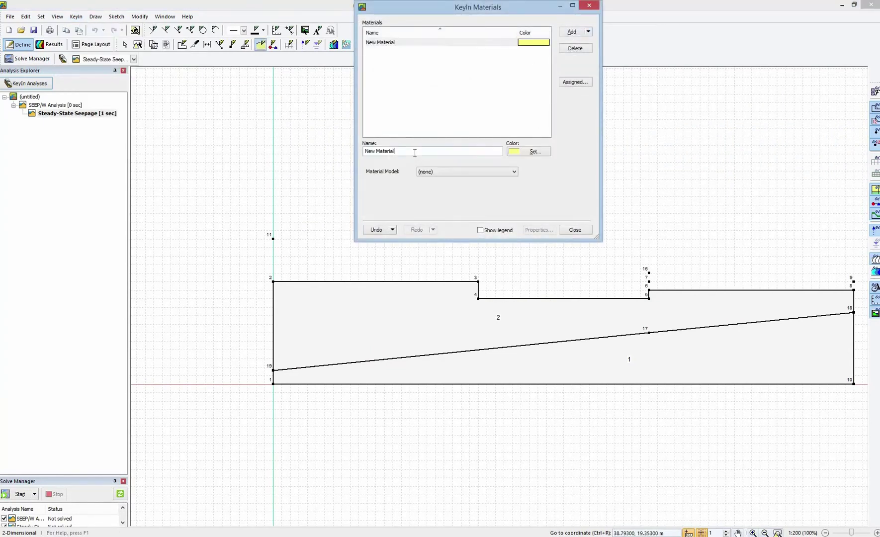
{"action": "key", "text": "ctrl+a"}
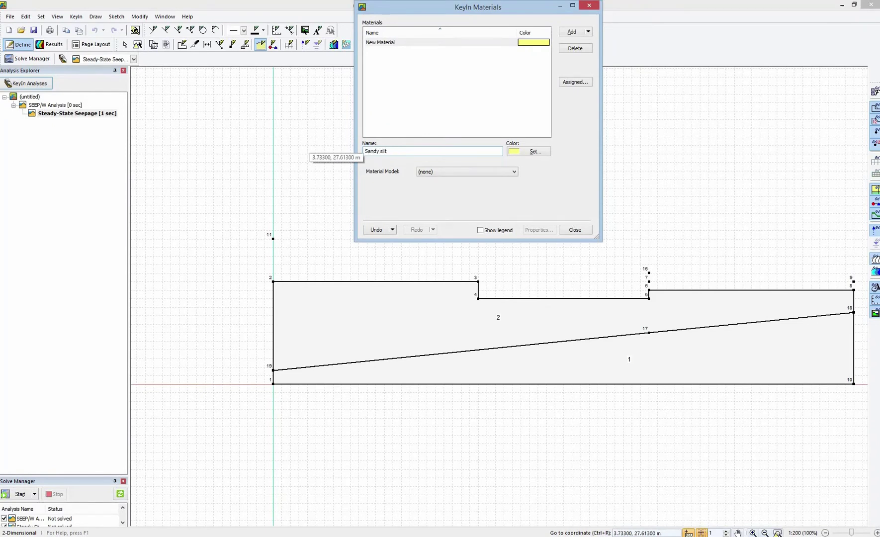
Make Sandy silt Saturated Only with X-conductivity 5e-005 m/sec and a dark maroon colour
{"action": "left_click", "coordinate": [440, 172]}
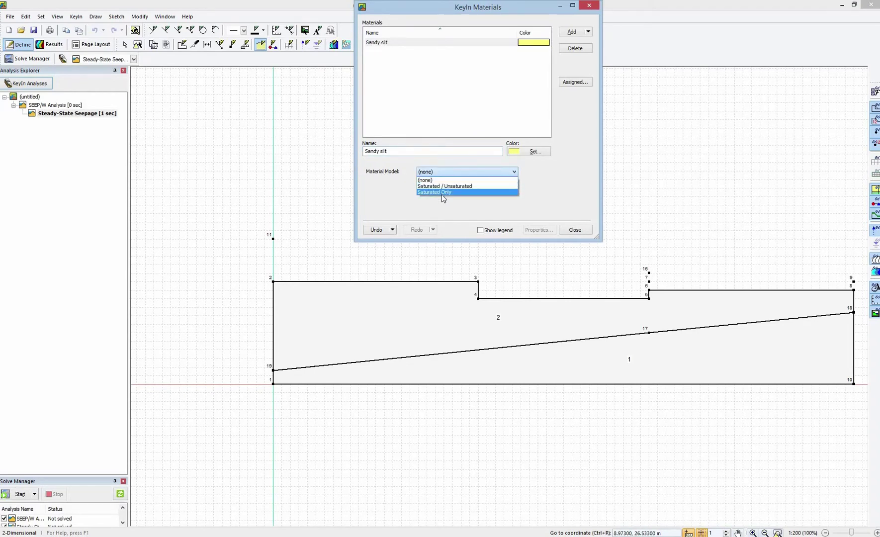
{"action": "left_click", "coordinate": [443, 192]}
{"action": "left_click", "coordinate": [457, 151]}
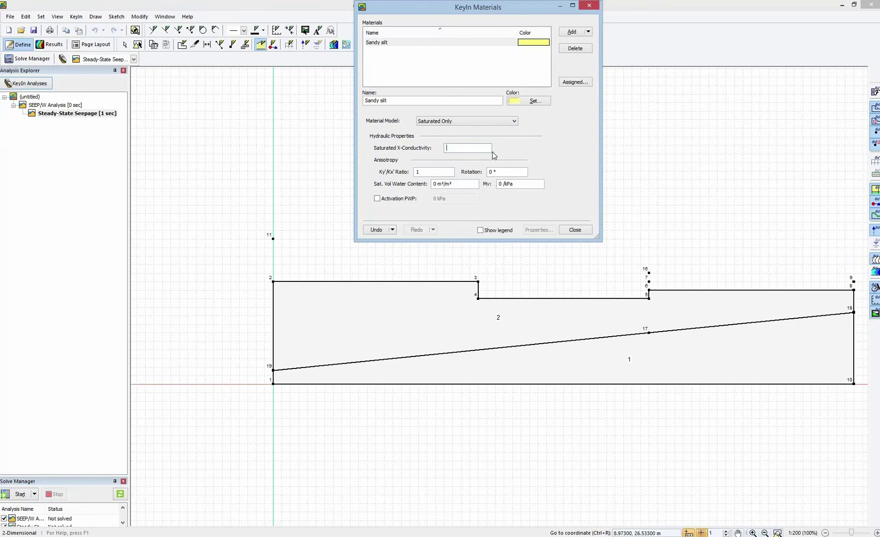
{"action": "type", "text": "5e-005"}
{"action": "key", "text": "Tab"}
{"action": "left_click", "coordinate": [513, 100]}
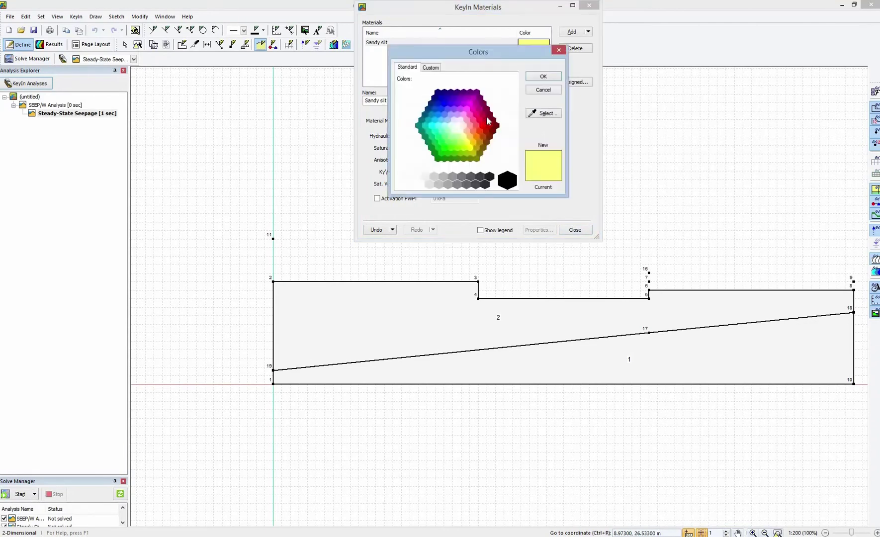
{"action": "left_click", "coordinate": [486, 106]}
{"action": "left_click", "coordinate": [547, 77]}
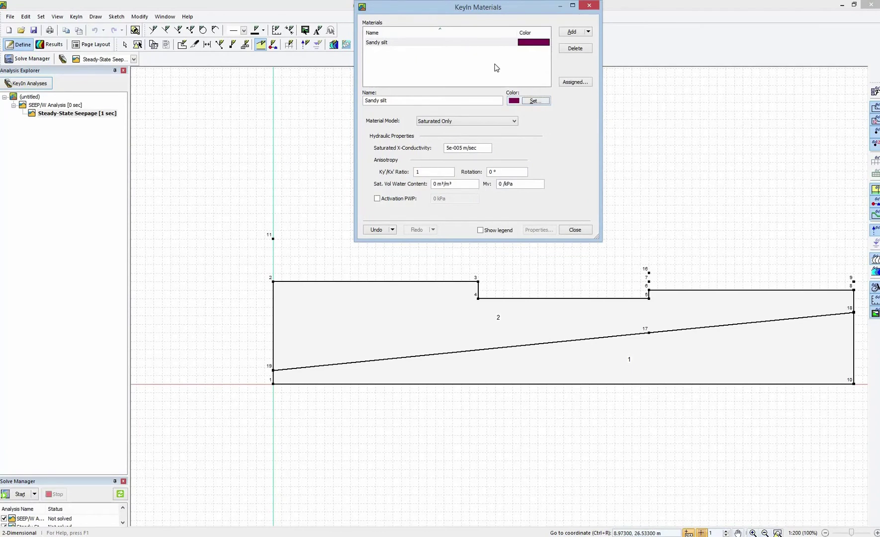
Add a pale yellow Clayey sand material, Saturated Only, with X-conductivity 8e-005 m/sec
{"action": "left_click", "coordinate": [571, 32]}
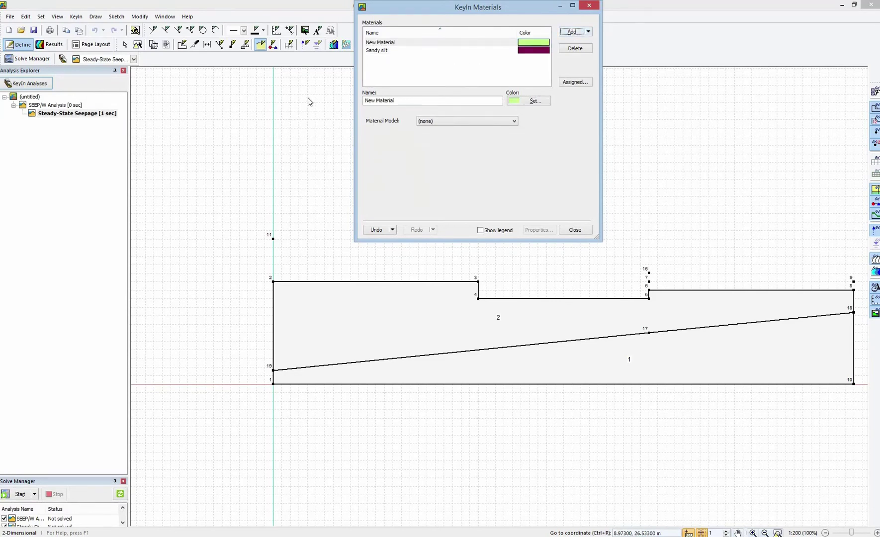
{"action": "key", "text": "Tab"}
{"action": "type", "text": "cl"}
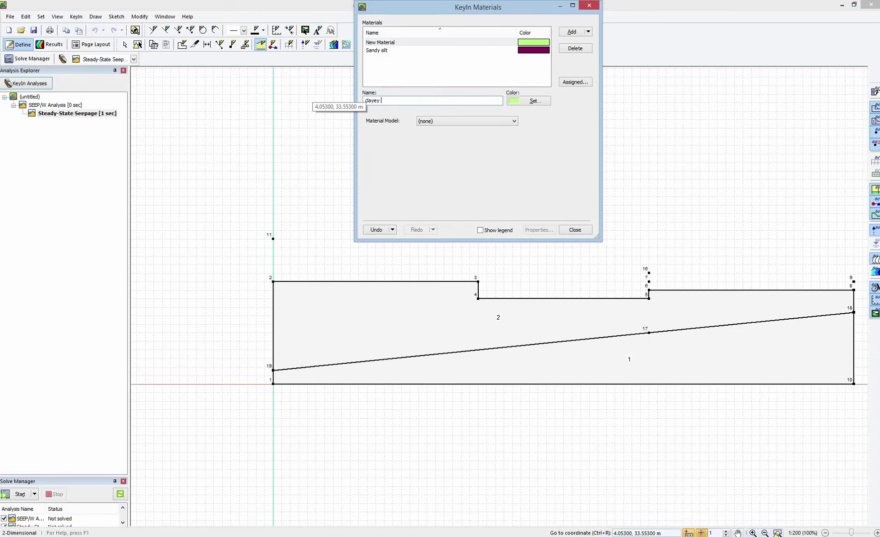
{"action": "type", "text": "C"}
{"action": "left_click", "coordinate": [517, 101]}
{"action": "left_click", "coordinate": [463, 137]}
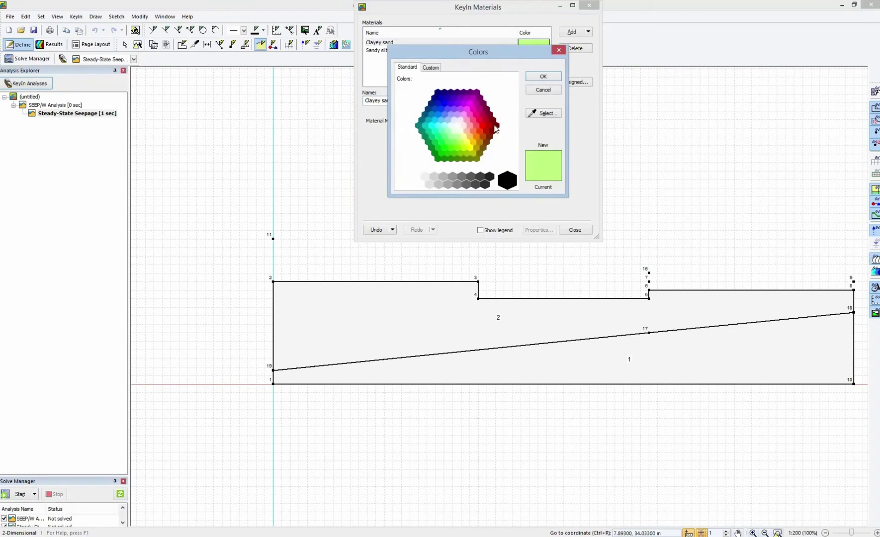
{"action": "left_click", "coordinate": [543, 76]}
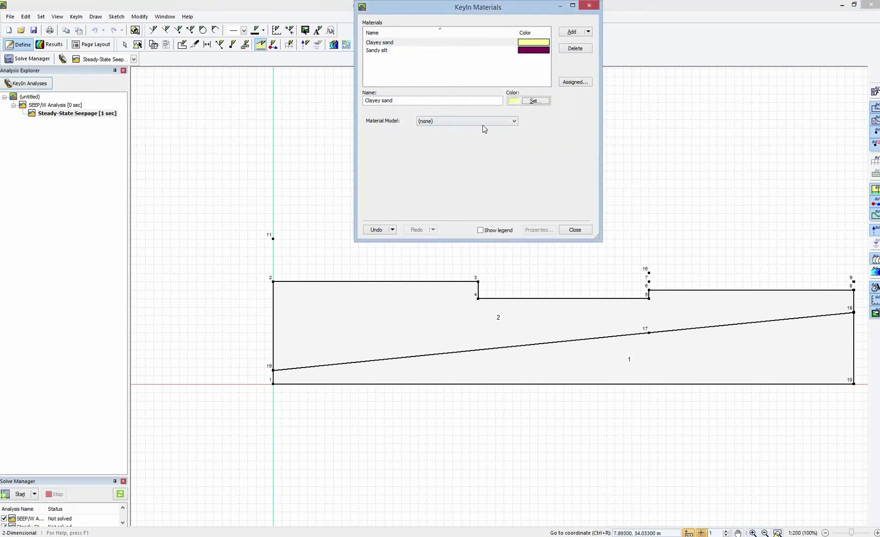
{"action": "left_click", "coordinate": [481, 122]}
{"action": "left_click", "coordinate": [473, 141]}
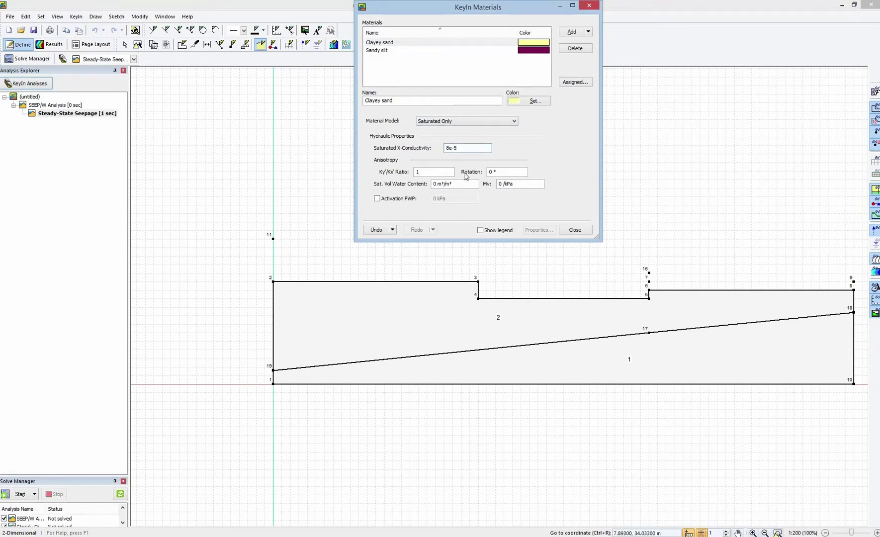
{"action": "key", "text": "Tab"}
Assign Sandy silt to upper region 2 and Clayey sand to lower region 1
{"action": "left_click", "coordinate": [575, 229]}
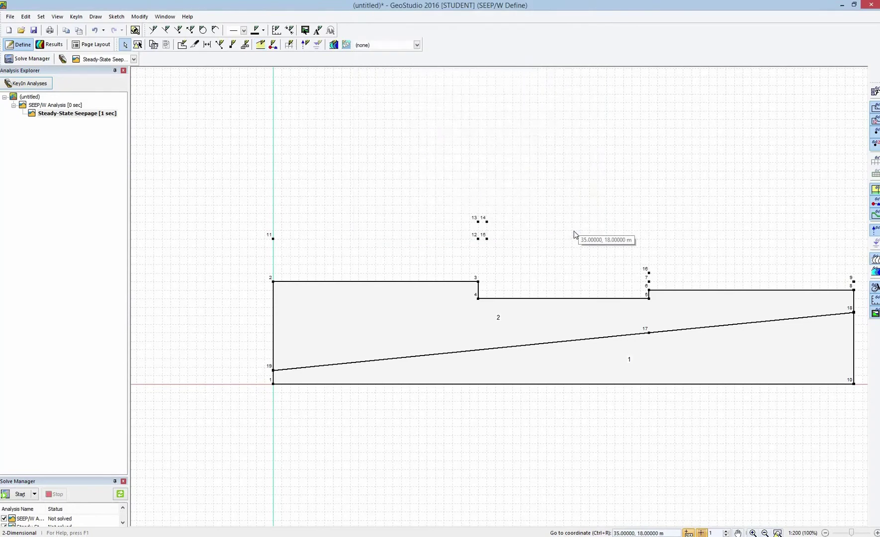
{"action": "left_click", "coordinate": [261, 45]}
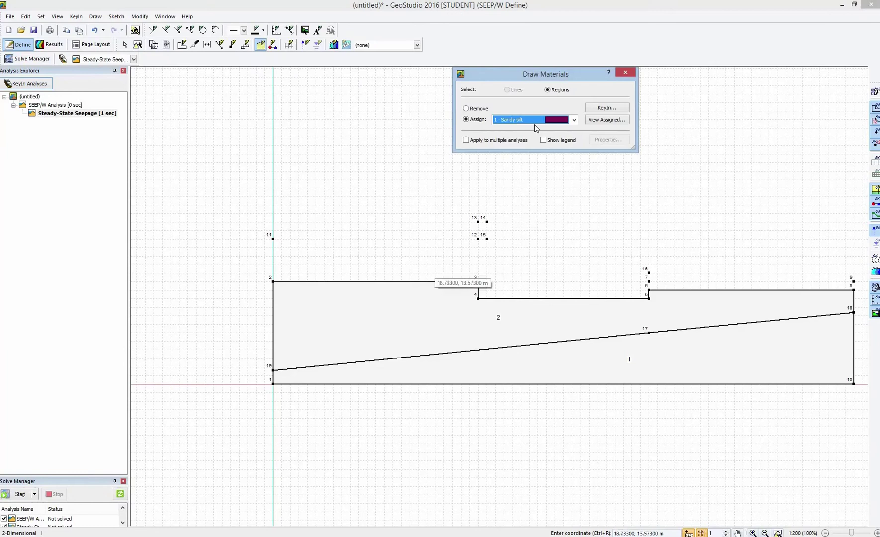
{"action": "left_click", "coordinate": [364, 315]}
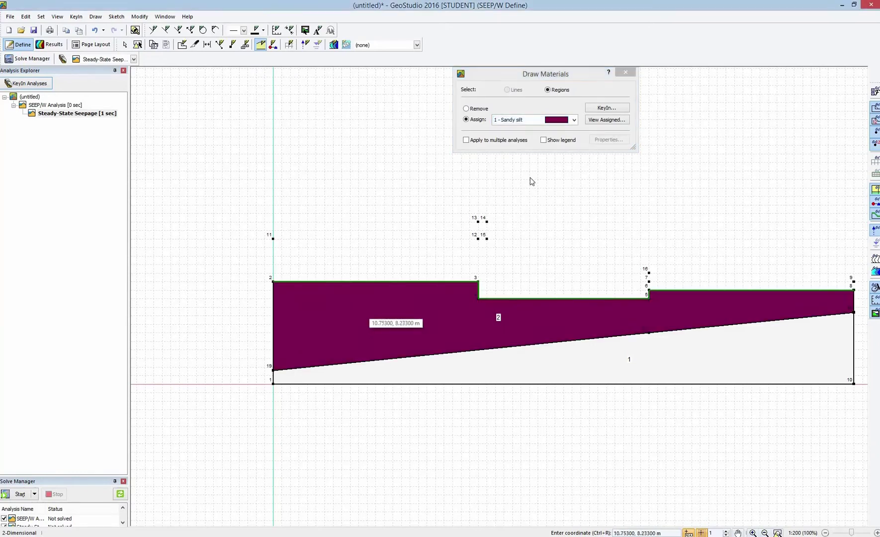
{"action": "left_click", "coordinate": [554, 123]}
{"action": "left_click", "coordinate": [546, 136]}
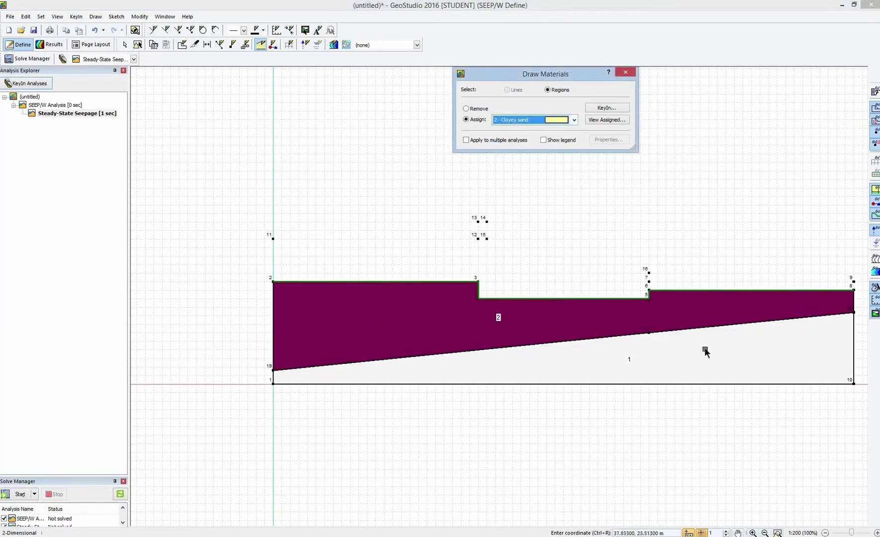
{"action": "left_click", "coordinate": [705, 350]}
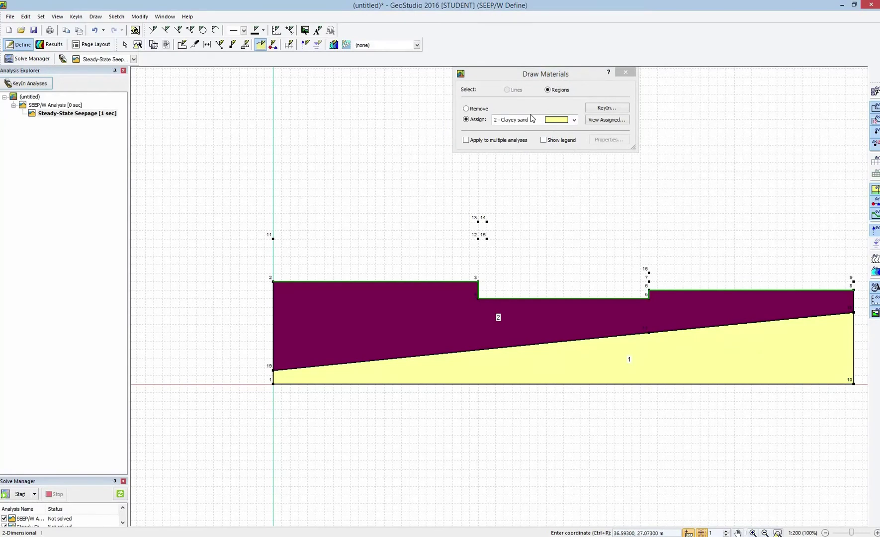
{"action": "left_click", "coordinate": [626, 74]}
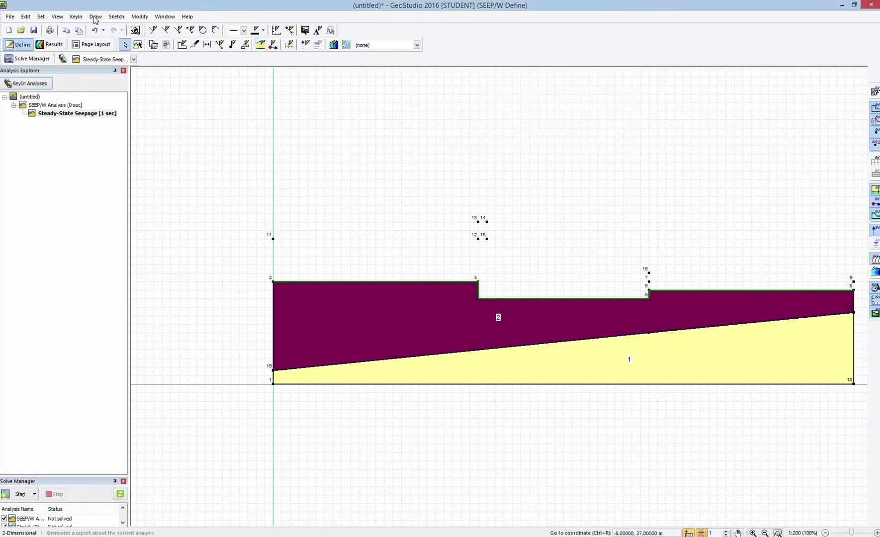
Add an 'Upstream' hydraulic boundary condition with a constant total head of 17 m
{"action": "left_click", "coordinate": [78, 17]}
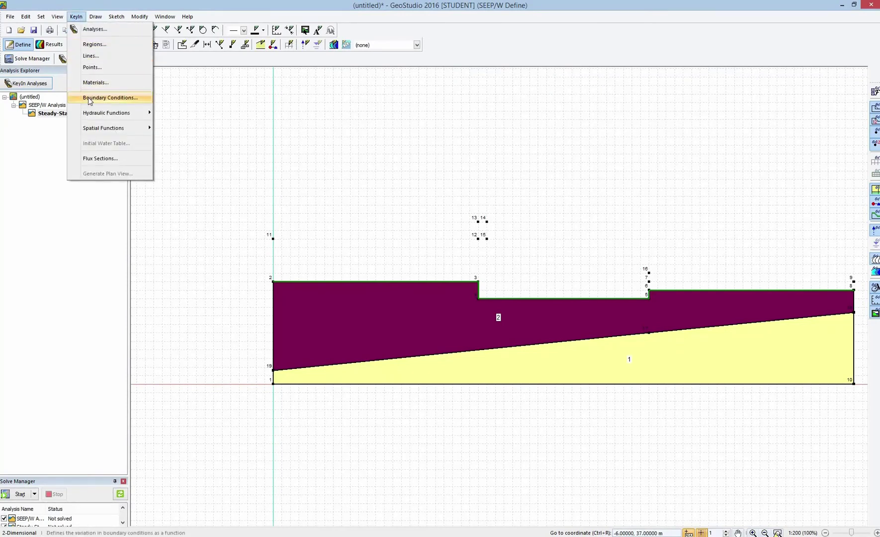
{"action": "left_click", "coordinate": [88, 97]}
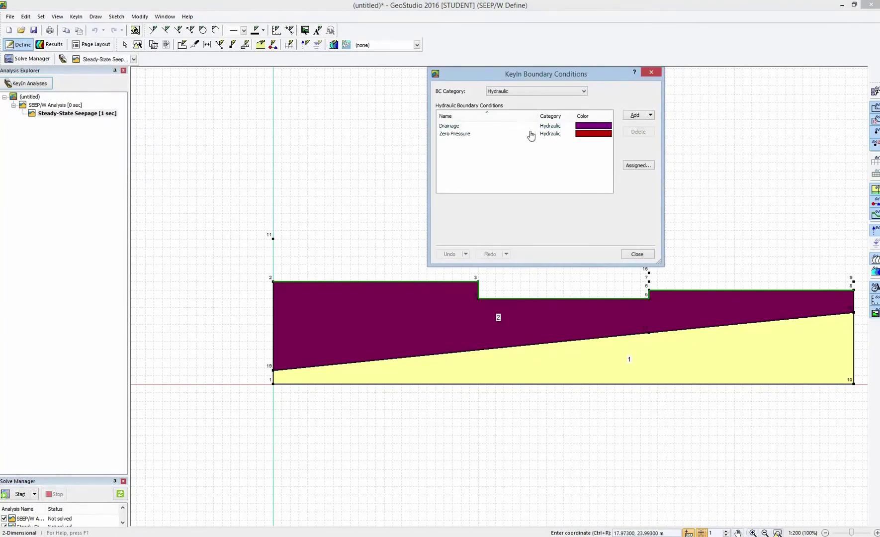
{"action": "left_click", "coordinate": [630, 117]}
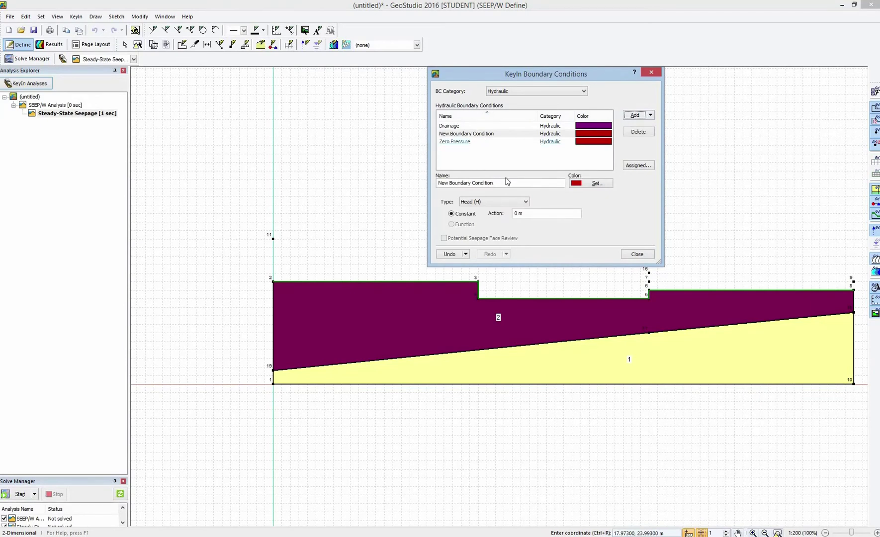
{"action": "key", "text": "Tab"}
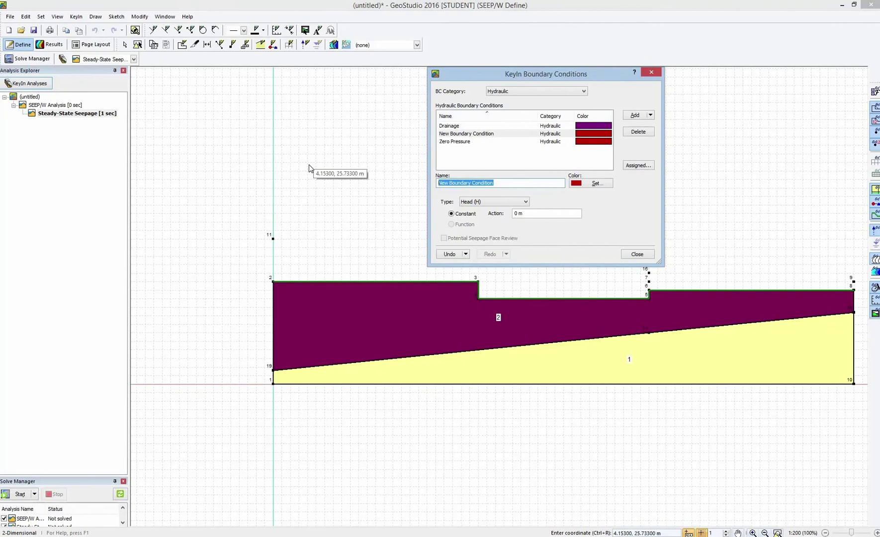
{"action": "type", "text": "u"}
{"action": "left_click", "coordinate": [530, 215]}
{"action": "type", "text": "17"}
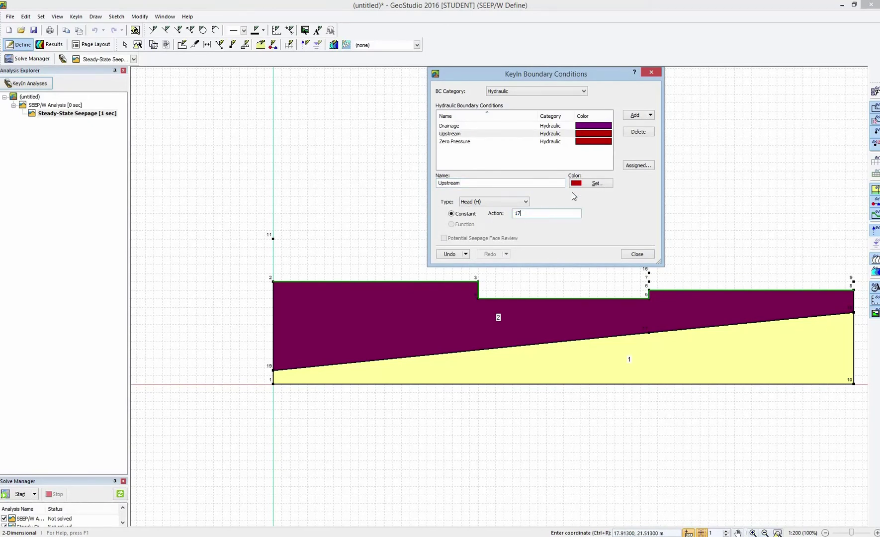
Add a 'Downstream' hydraulic boundary condition with a constant total head of 12 m
{"action": "left_click", "coordinate": [639, 118]}
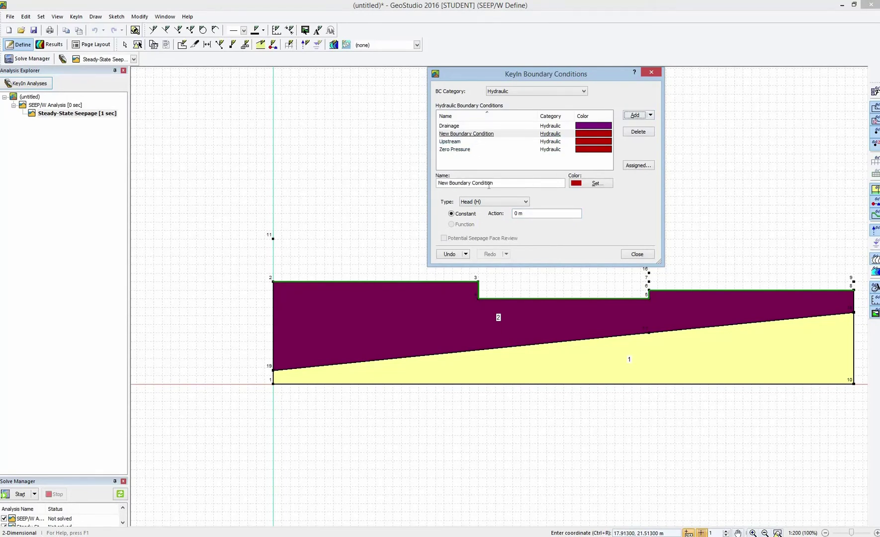
{"action": "key", "text": "ctrl+a"}
{"action": "type", "text": "D"}
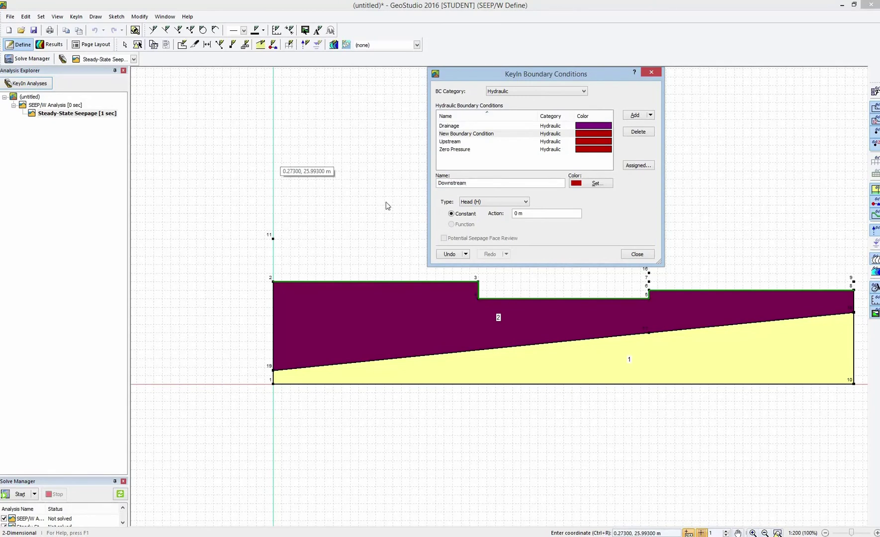
{"action": "left_click", "coordinate": [520, 214]}
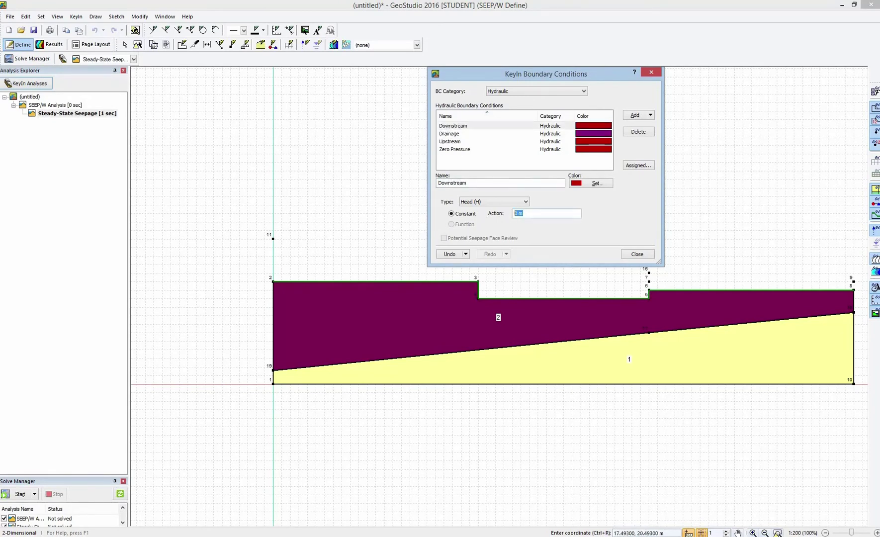
{"action": "left_click", "coordinate": [648, 256]}
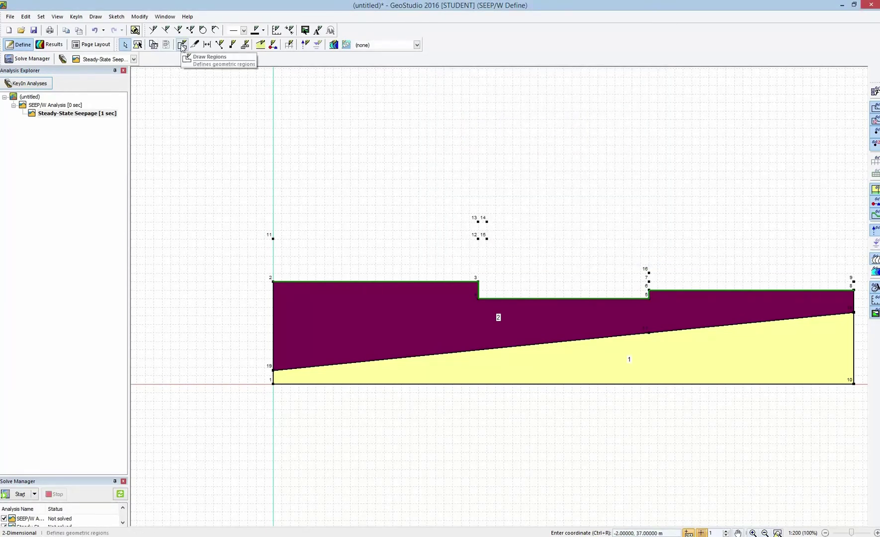
Apply Upstream along the edge from node 2 to 3 and Downstream from node 5 to 9
{"action": "left_click", "coordinate": [273, 46]}
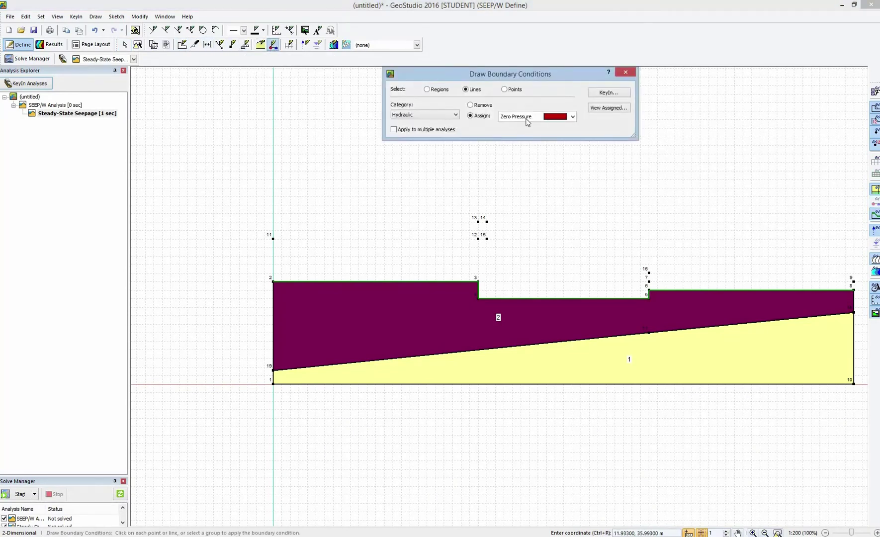
{"action": "left_click", "coordinate": [527, 122]}
{"action": "left_click", "coordinate": [523, 143]}
{"action": "left_click_drag", "start_coordinate": [260, 267], "coordinate": [488, 287]}
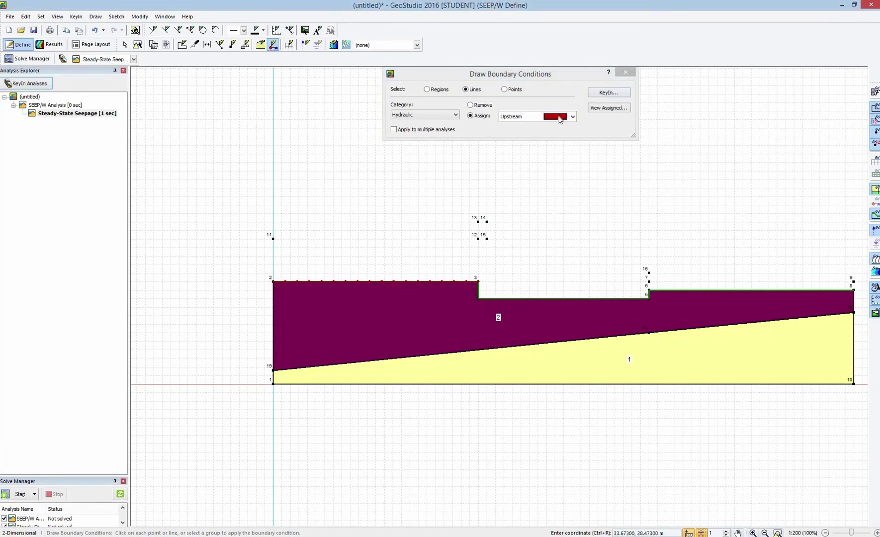
{"action": "left_click", "coordinate": [559, 119]}
{"action": "left_click", "coordinate": [537, 149]}
{"action": "left_click_drag", "start_coordinate": [863, 297], "coordinate": [630, 271]}
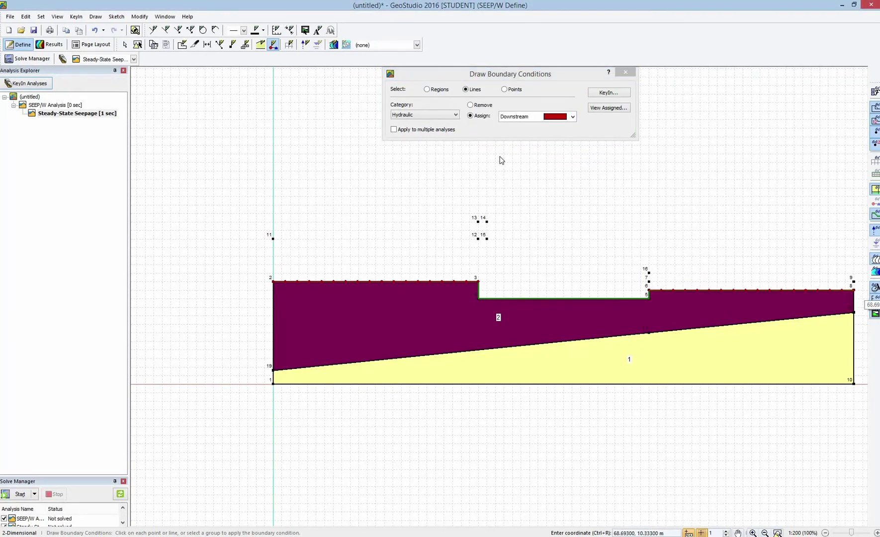
{"action": "left_click", "coordinate": [626, 72]}
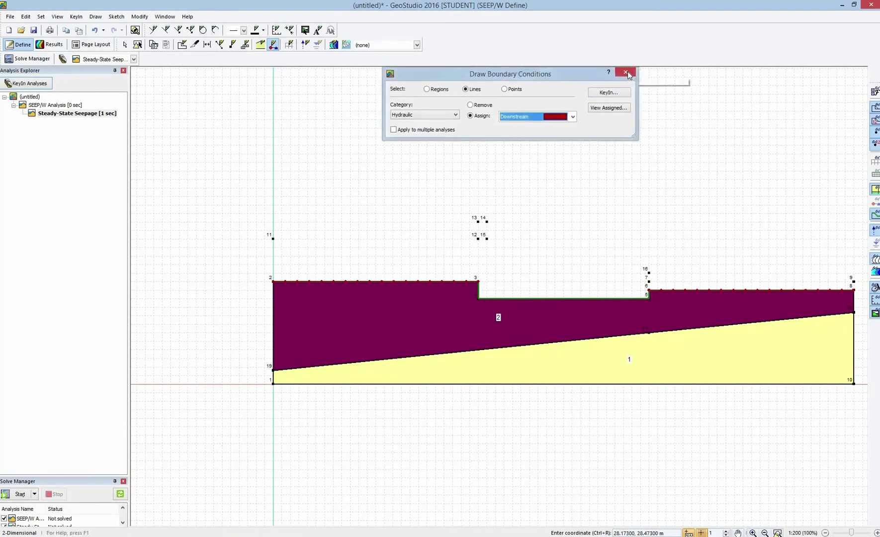
Change the Downstream boundary condition's display colour to dark blue
{"action": "left_click", "coordinate": [76, 16]}
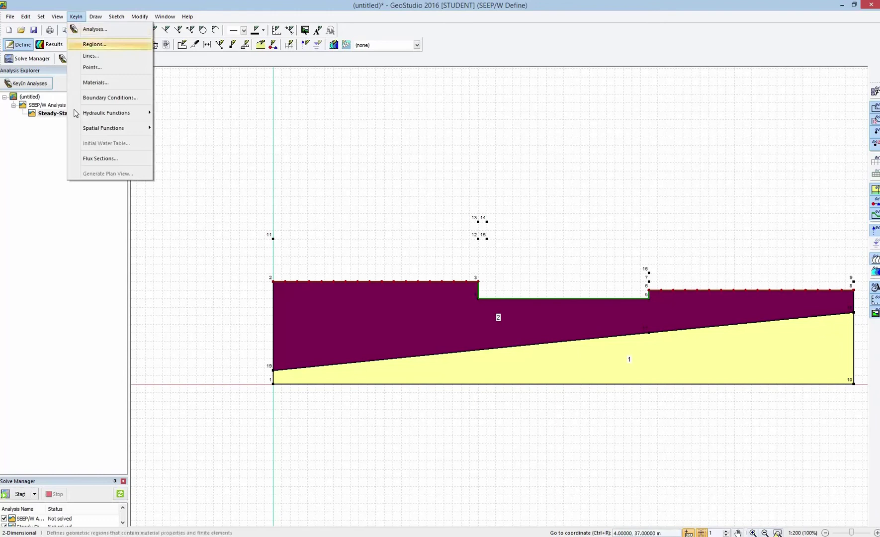
{"action": "mouse_move", "coordinate": [76, 113]}
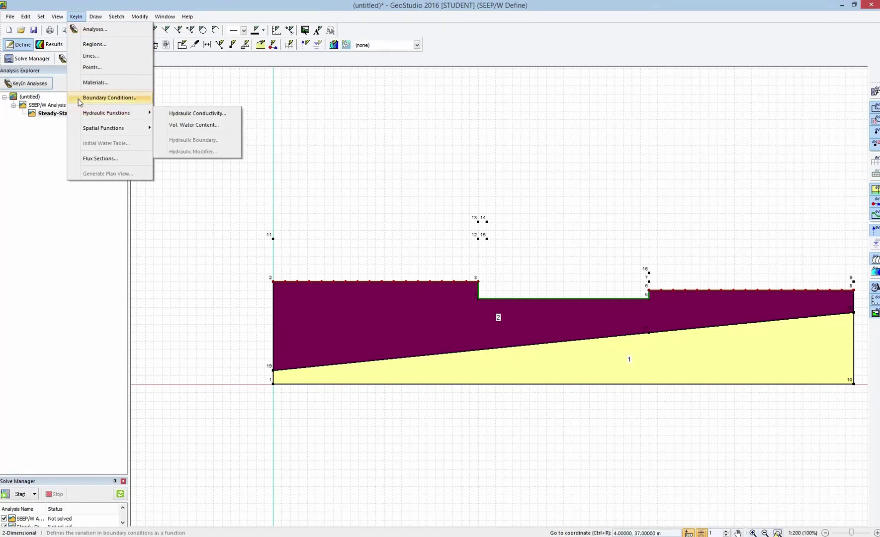
{"action": "left_click", "coordinate": [80, 102]}
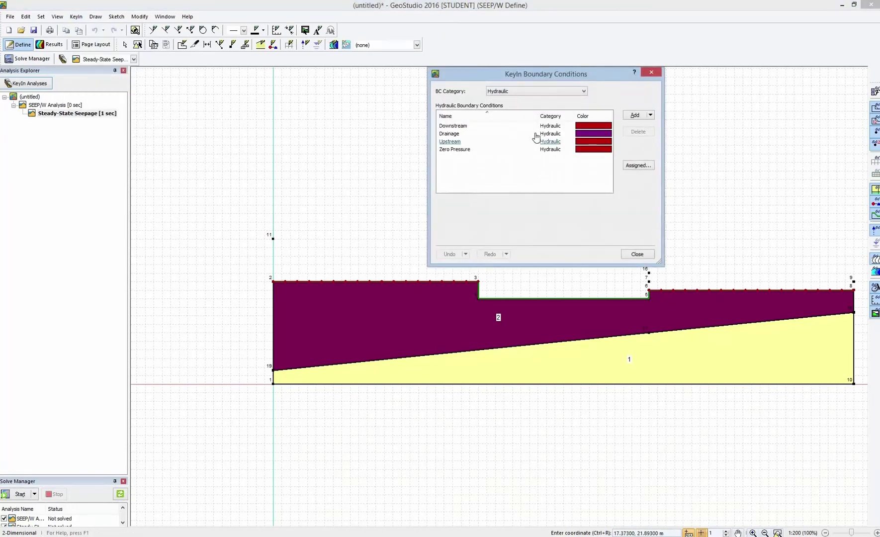
{"action": "left_click", "coordinate": [591, 127]}
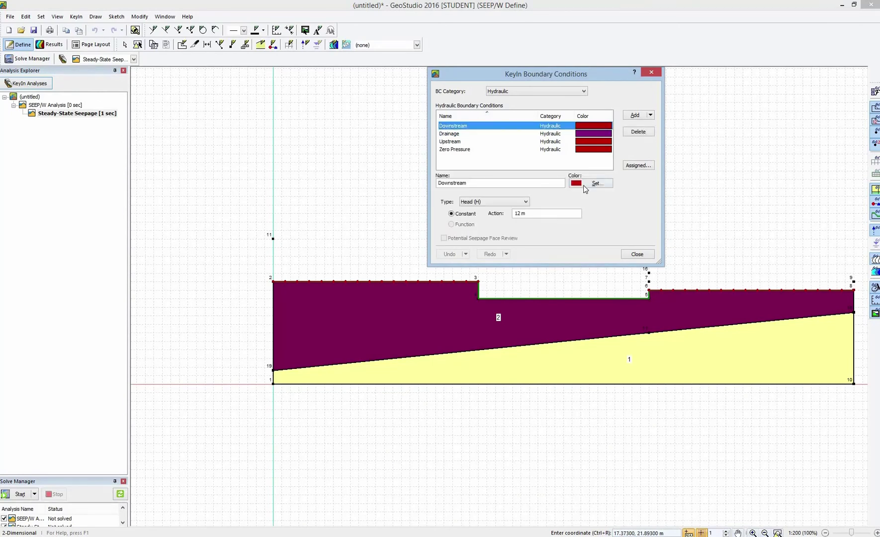
{"action": "left_click", "coordinate": [583, 185]}
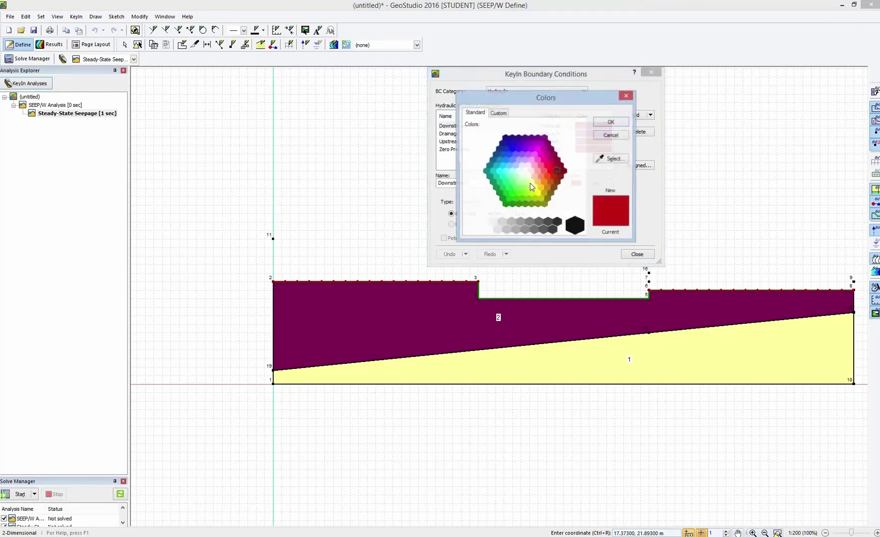
{"action": "left_click", "coordinate": [611, 122]}
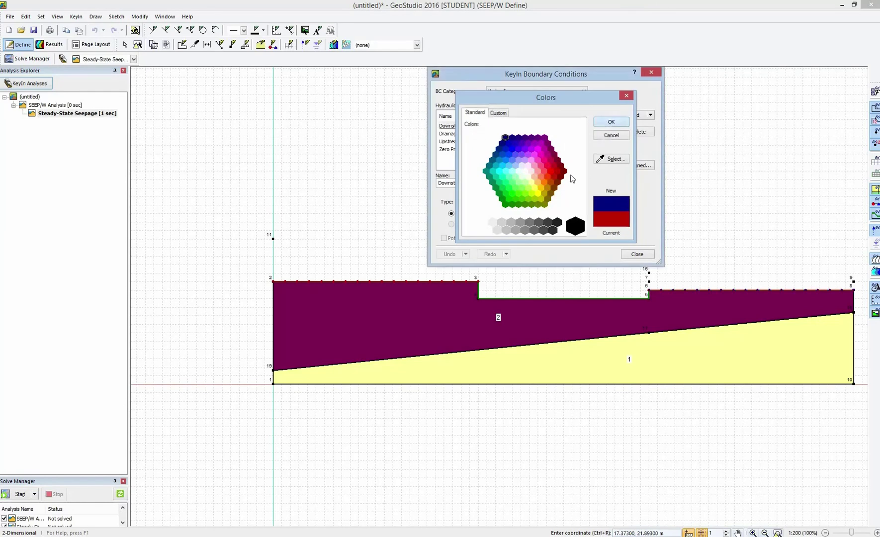
{"action": "left_click", "coordinate": [638, 254]}
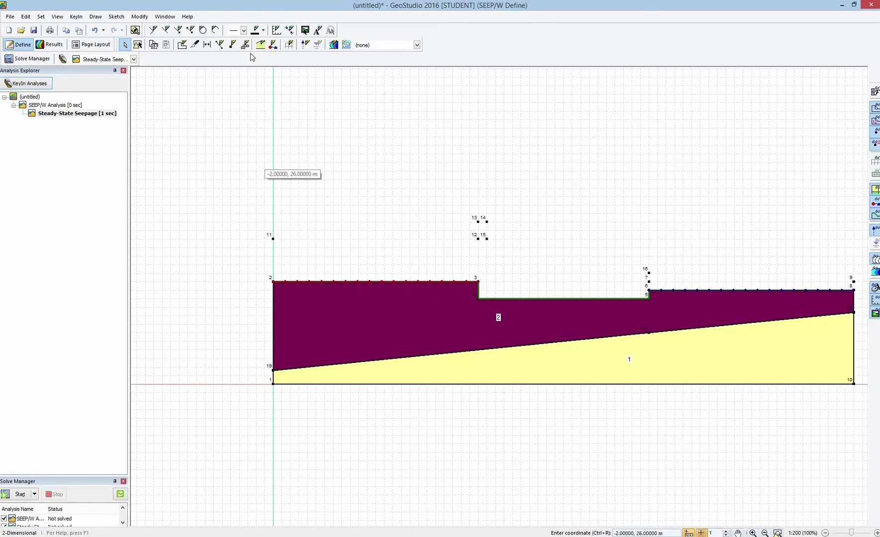
Draw flux section 1 vertically at x = 33 m, from elevation 10 m down to 0 m
{"action": "left_click", "coordinate": [306, 47]}
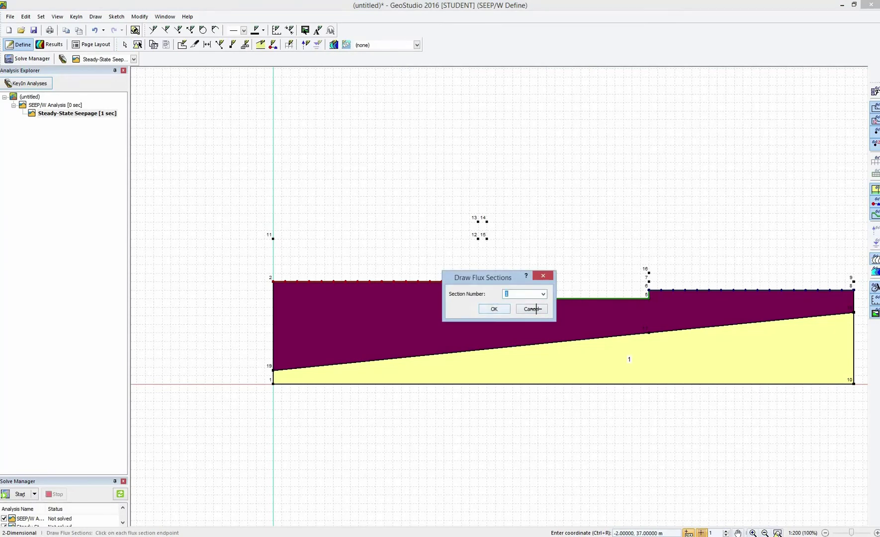
{"action": "left_click", "coordinate": [496, 310]}
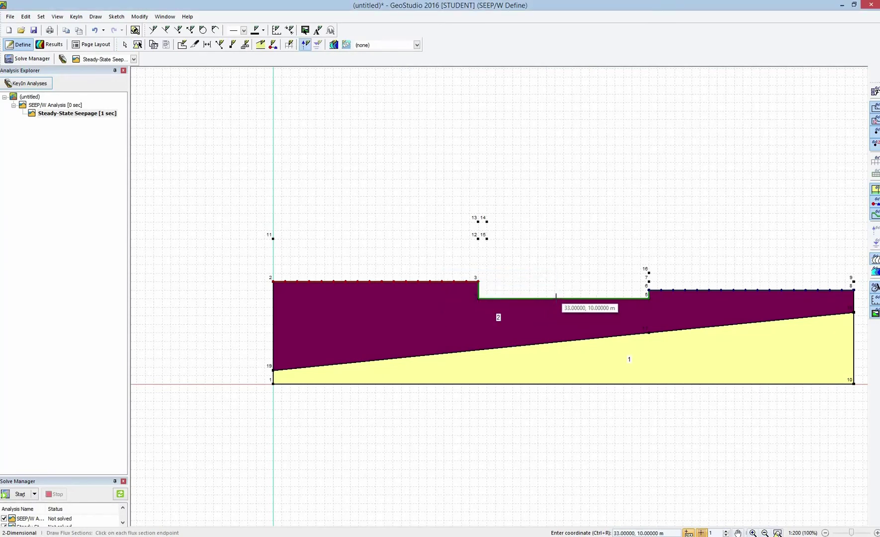
{"action": "left_click", "coordinate": [557, 297]}
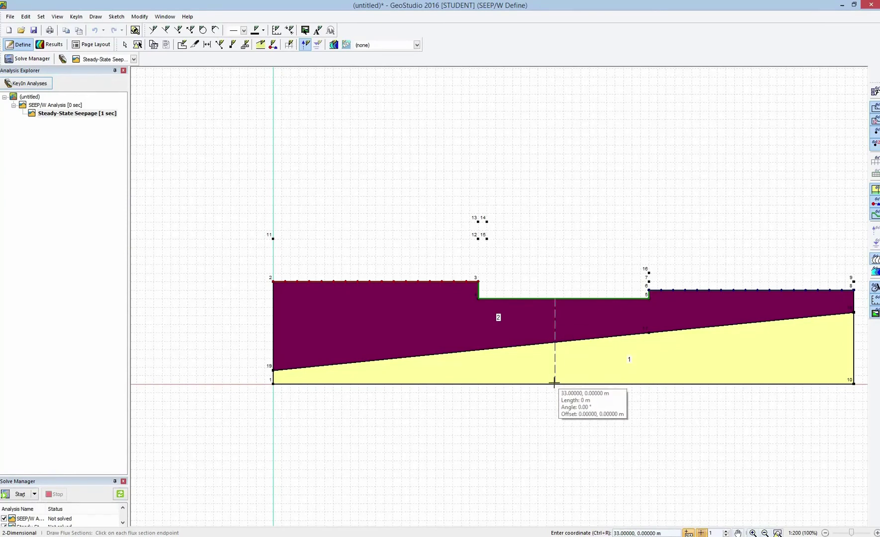
{"action": "left_click", "coordinate": [554, 383]}
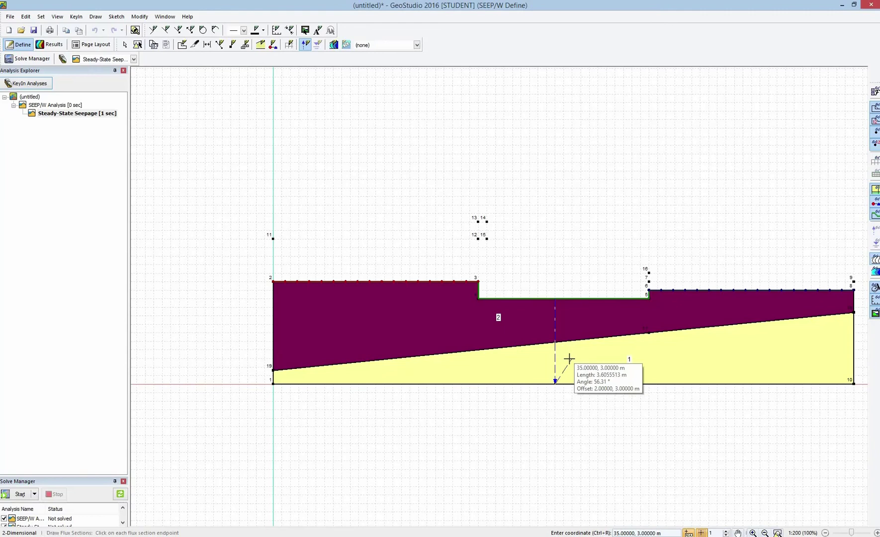
{"action": "right_click", "coordinate": [569, 358]}
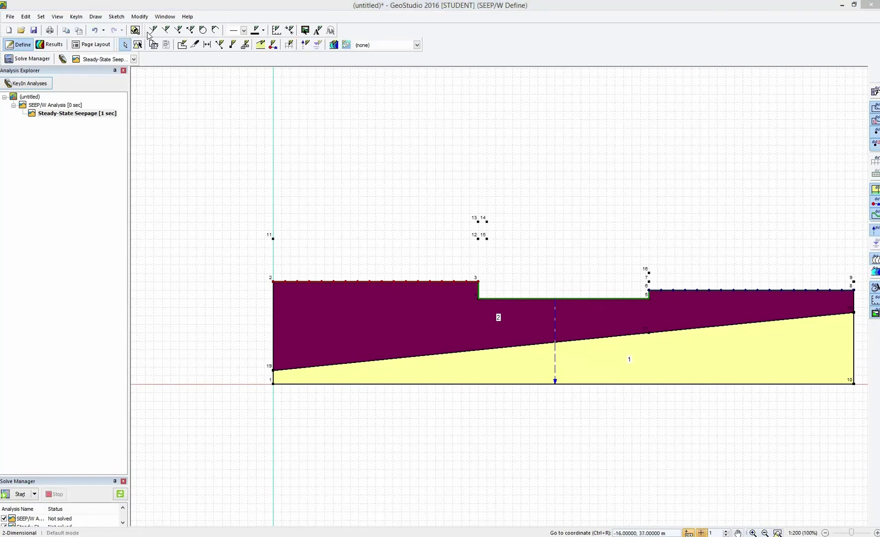
{"action": "left_click", "coordinate": [167, 32]}
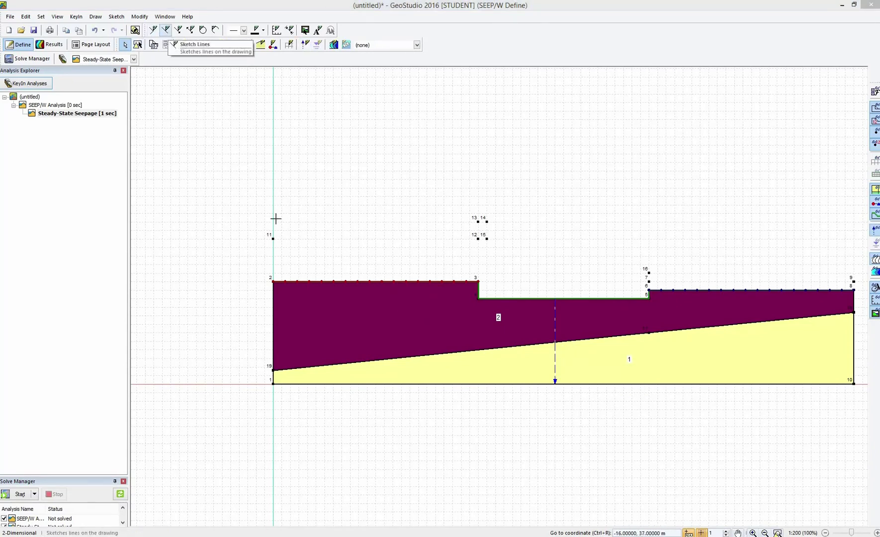
Sketch the upstream water line from point 11 to 12 and the downstream one from 7 to 9
{"action": "left_click", "coordinate": [274, 242]}
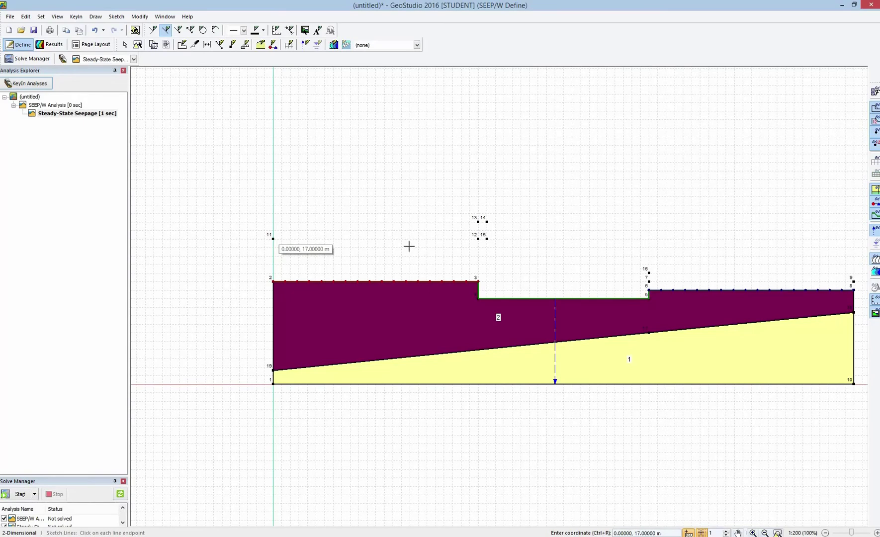
{"action": "left_click", "coordinate": [478, 238]}
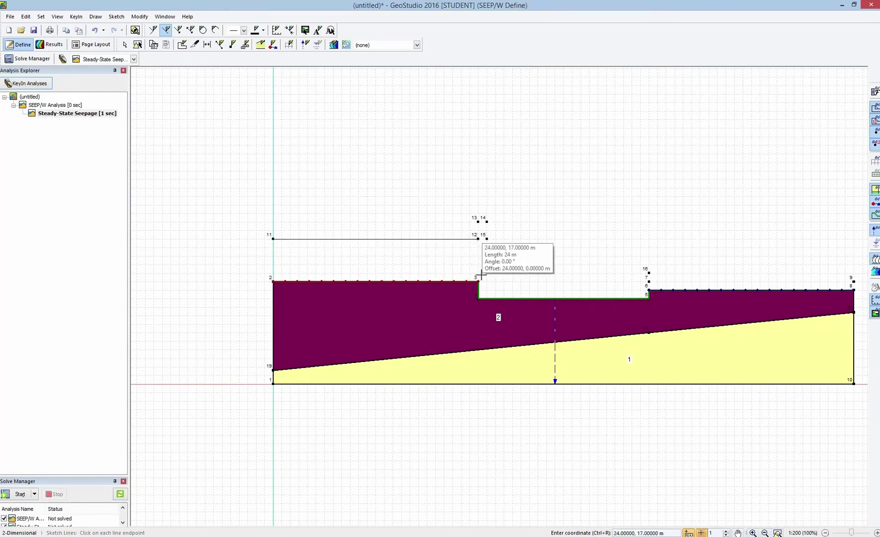
{"action": "right_click", "coordinate": [627, 275]}
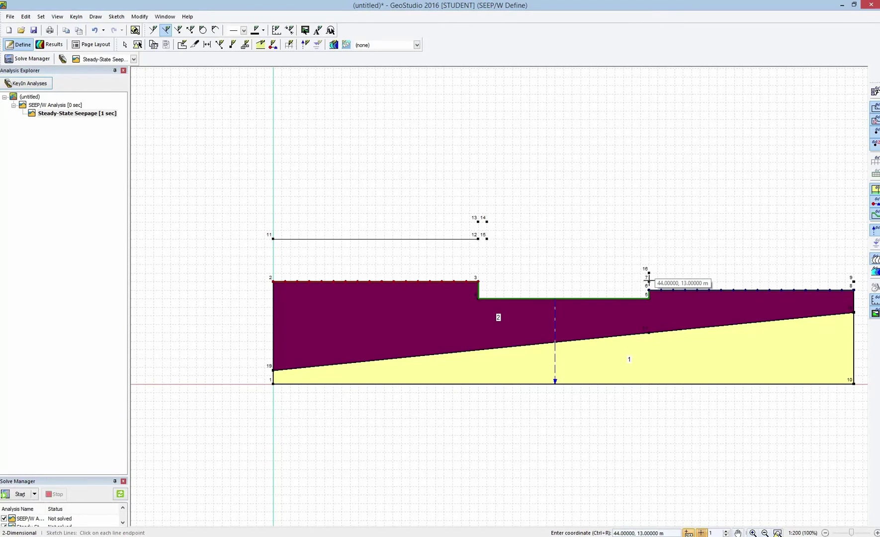
{"action": "left_click", "coordinate": [649, 281]}
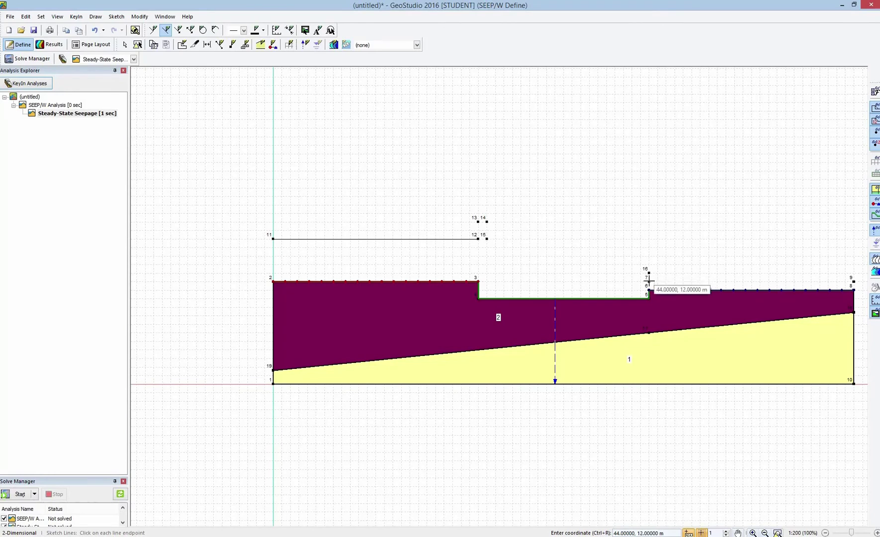
{"action": "left_click", "coordinate": [853, 281]}
{"action": "right_click", "coordinate": [852, 282]}
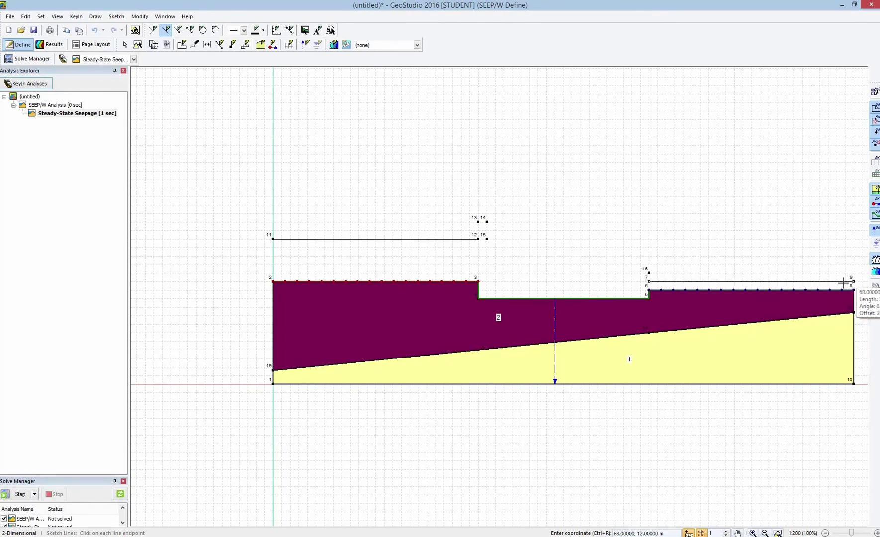
Sketch the dam's upstream outline from point 3 up through 12, 13, 14 to 15
{"action": "left_click", "coordinate": [154, 31]}
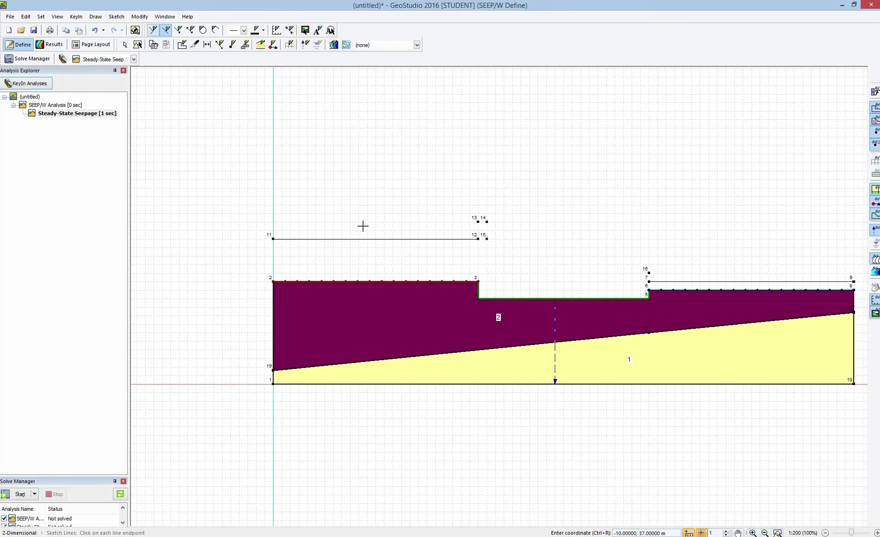
{"action": "left_click", "coordinate": [478, 280]}
{"action": "left_click", "coordinate": [478, 239]}
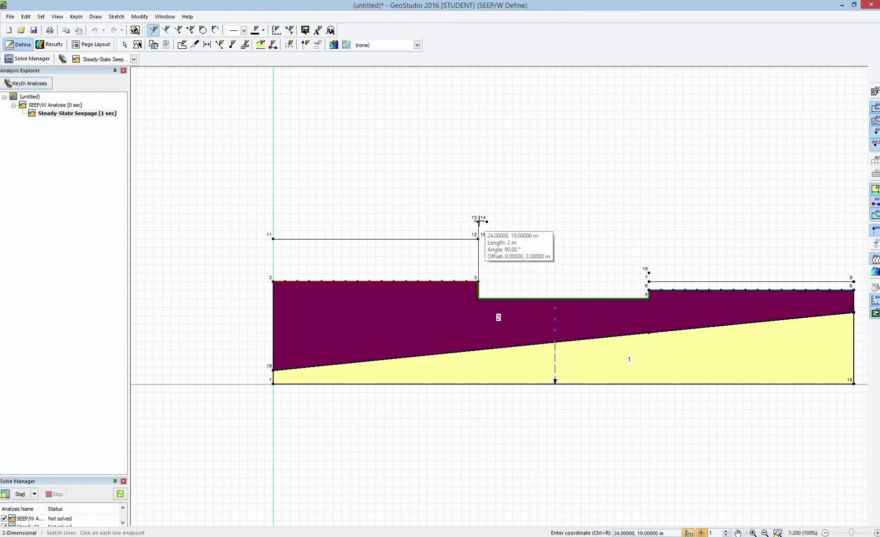
{"action": "left_click", "coordinate": [478, 222]}
{"action": "left_click", "coordinate": [486, 221]}
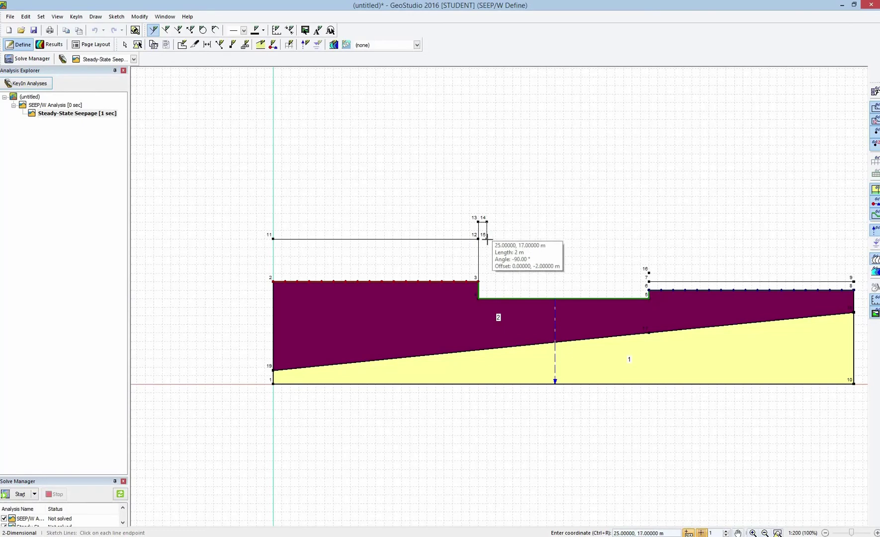
{"action": "left_click", "coordinate": [486, 239]}
Complete the dam outline down the face to point 5 and back to 3, undoing a stray line
{"action": "left_click", "coordinate": [649, 272]}
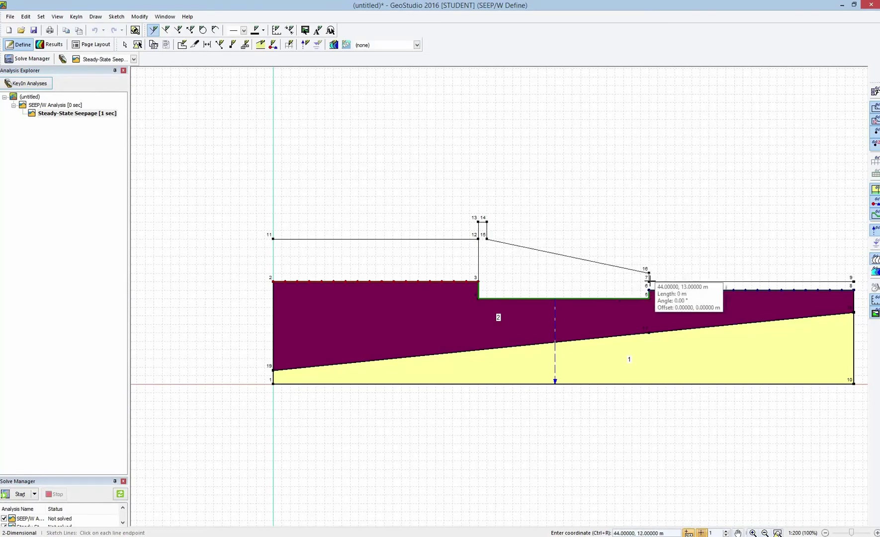
{"action": "left_click", "coordinate": [649, 290]}
{"action": "left_click", "coordinate": [648, 297]}
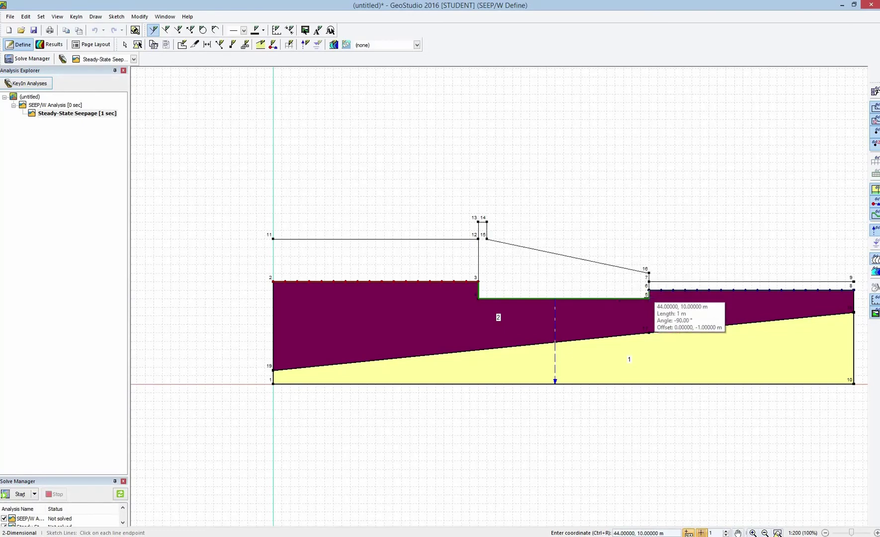
{"action": "left_click", "coordinate": [649, 297]}
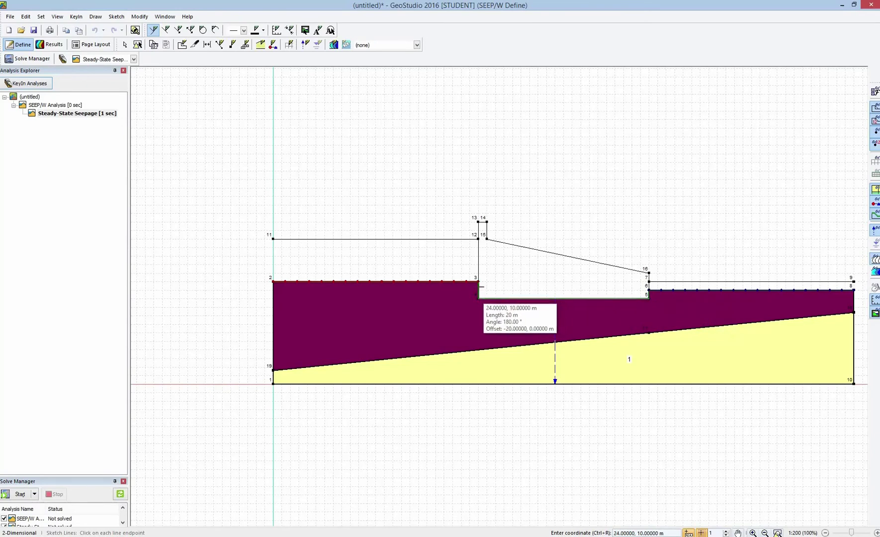
{"action": "left_click", "coordinate": [478, 298]}
{"action": "left_click", "coordinate": [479, 281]}
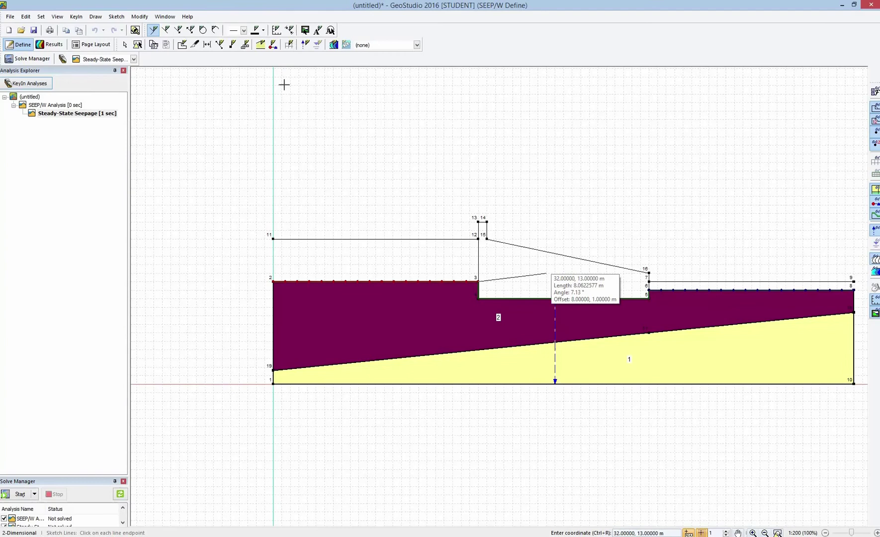
{"action": "left_click", "coordinate": [273, 69]}
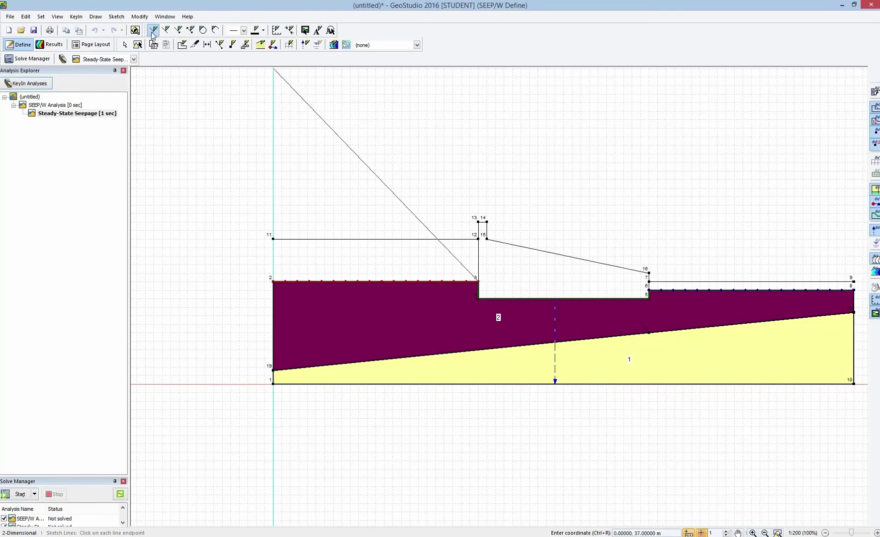
{"action": "key", "text": "ctrl+z"}
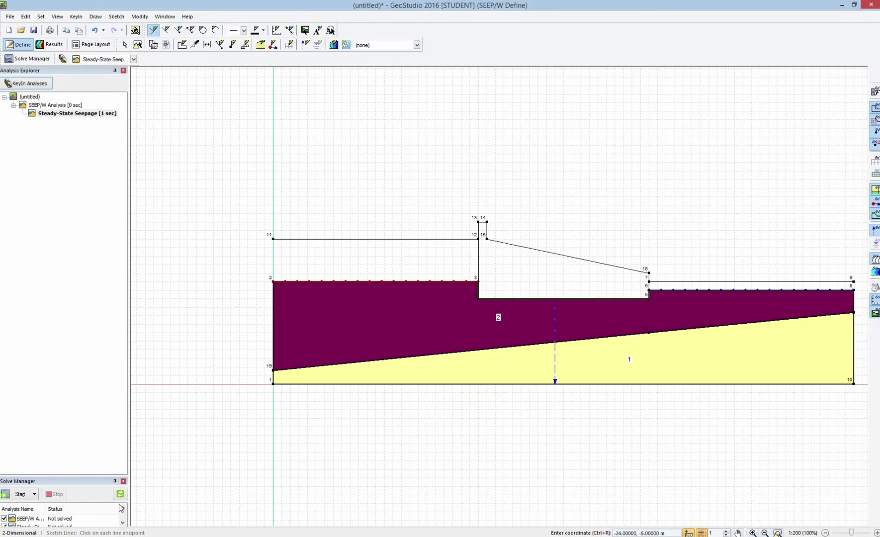
Solve the steady-state seepage analysis, saving the model as CS3002.gsz
{"action": "left_click", "coordinate": [123, 523]}
{"action": "left_click_drag", "start_coordinate": [65, 476], "coordinate": [45, 378]}
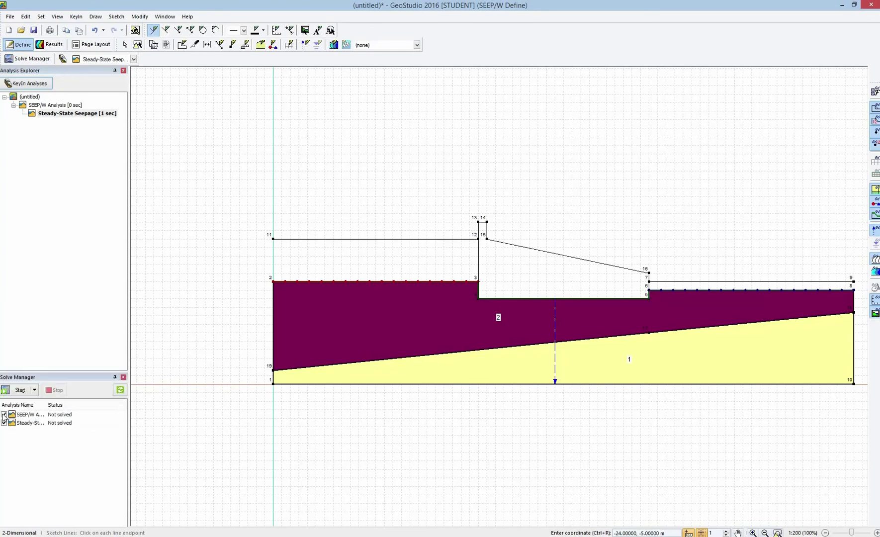
{"action": "left_click", "coordinate": [17, 391]}
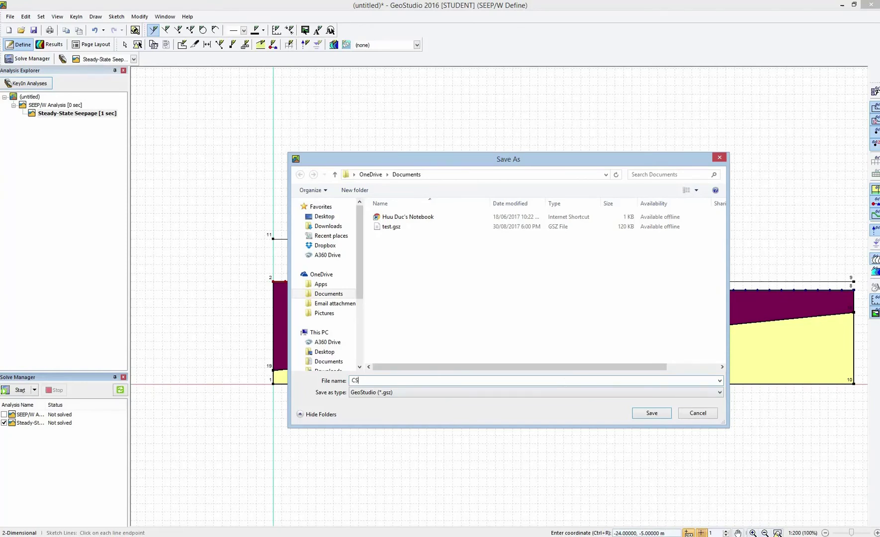
{"action": "left_click", "coordinate": [652, 413]}
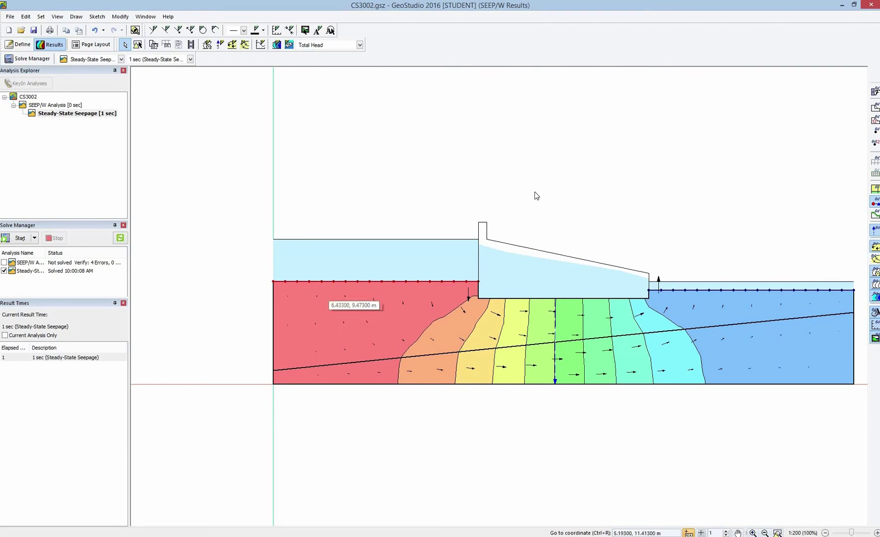
Toggle the contour shading, contour lines and flow vectors off and back on to check the results
{"action": "left_click", "coordinate": [875, 297]}
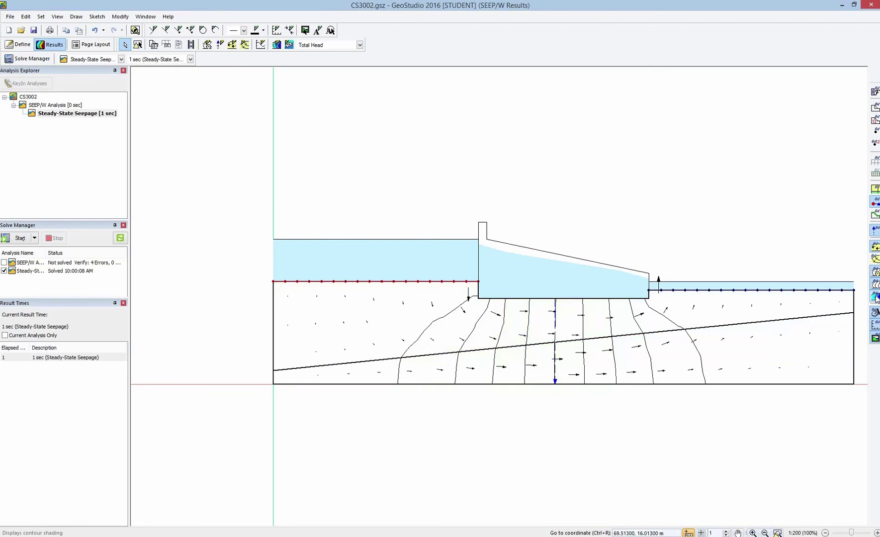
{"action": "left_click", "coordinate": [875, 297]}
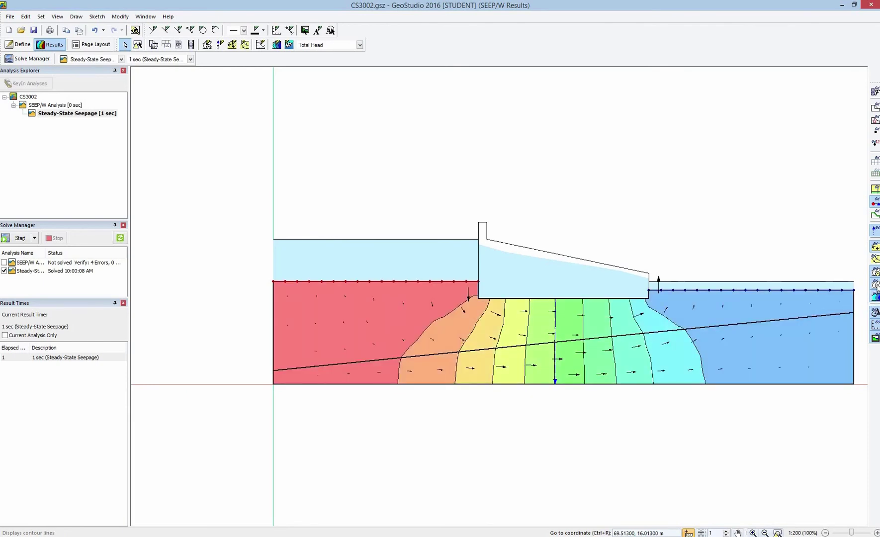
{"action": "left_click", "coordinate": [876, 285]}
{"action": "left_click", "coordinate": [876, 285]}
{"action": "left_click", "coordinate": [876, 247]}
{"action": "left_click", "coordinate": [876, 247]}
Set the global mesh size to 1.5 m (387 nodes, 337 elements) after a rejected 0.5 m trial
{"action": "left_click", "coordinate": [19, 44]}
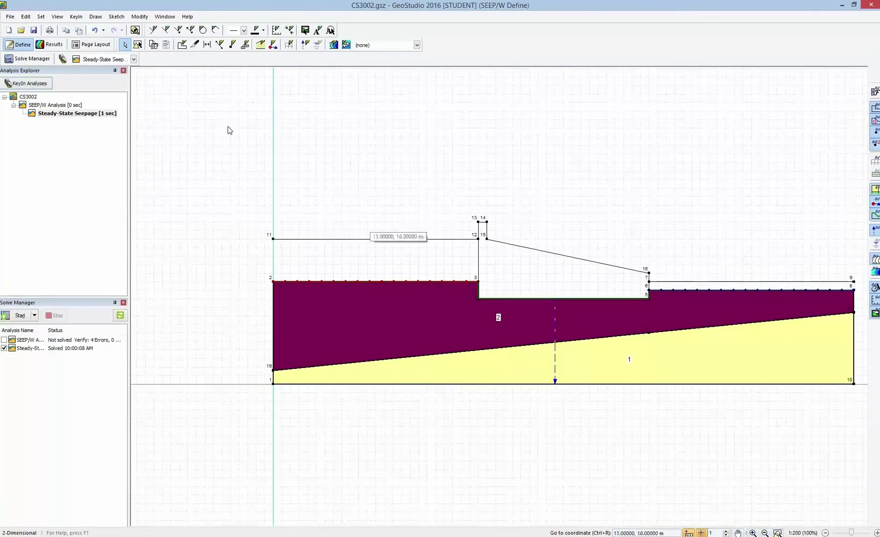
{"action": "left_click", "coordinate": [288, 44]}
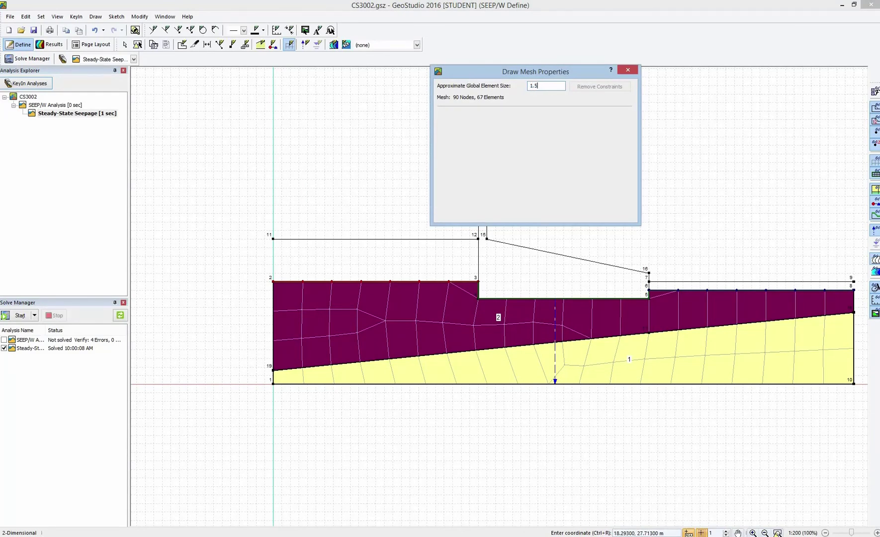
{"action": "type", "text": "1.5"}
{"action": "key", "text": "Return"}
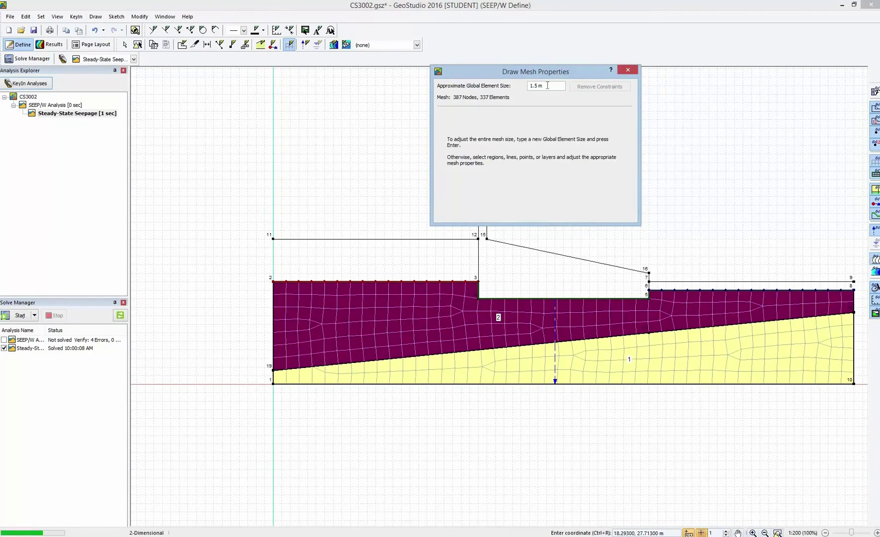
{"action": "type", "text": "0.5"}
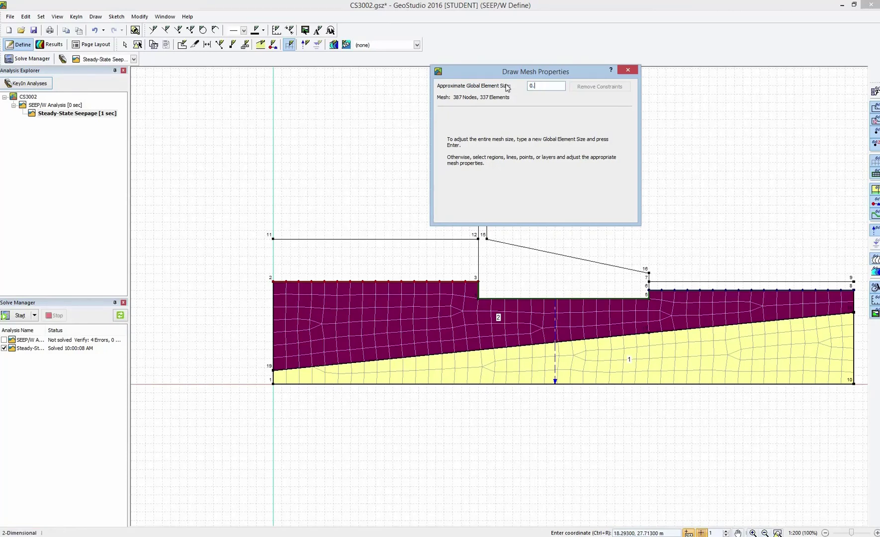
{"action": "key", "text": "Return"}
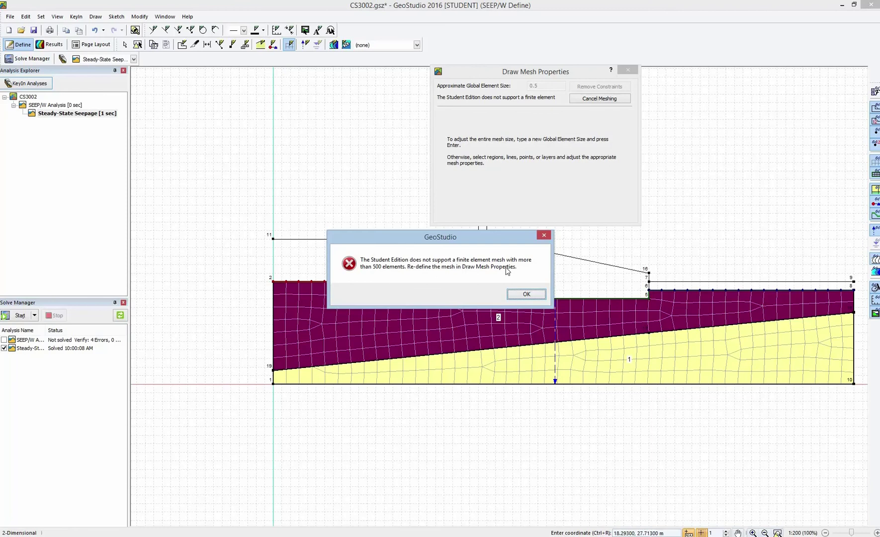
{"action": "key", "text": "Return"}
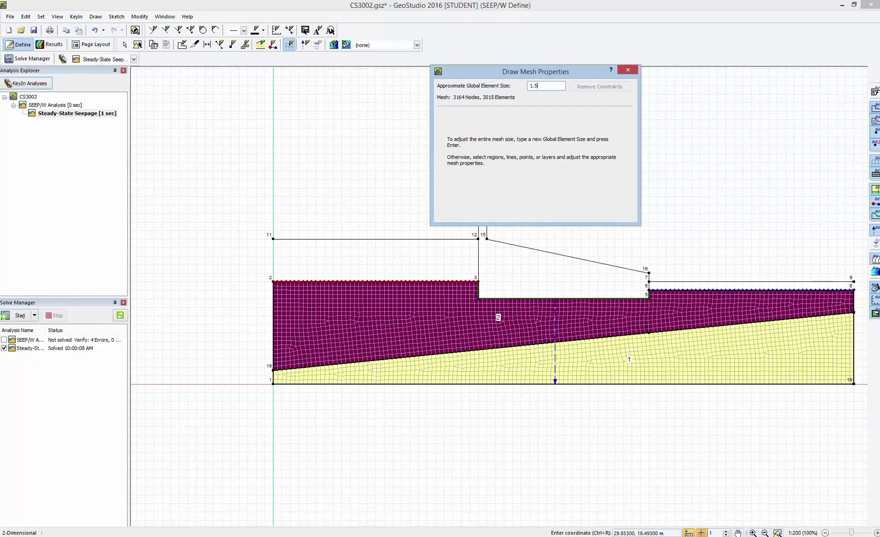
{"action": "key", "text": "Return"}
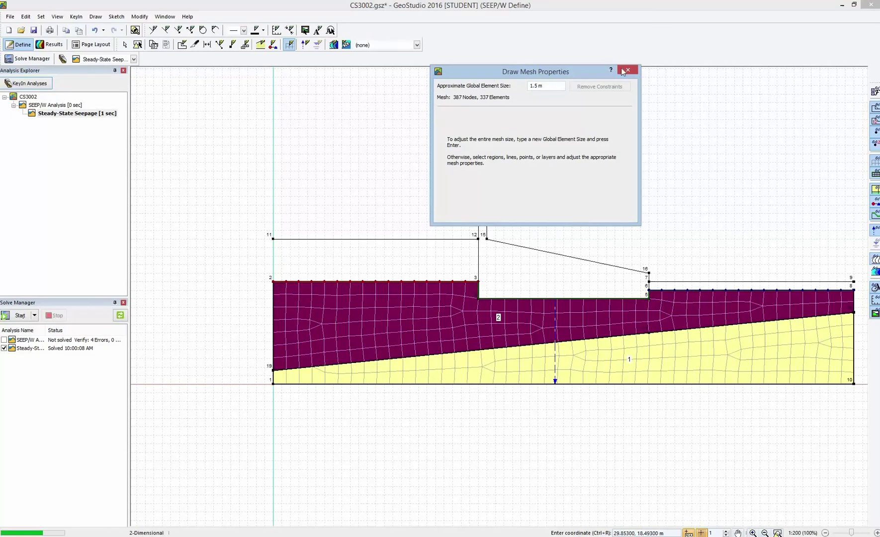
{"action": "key", "text": "Escape"}
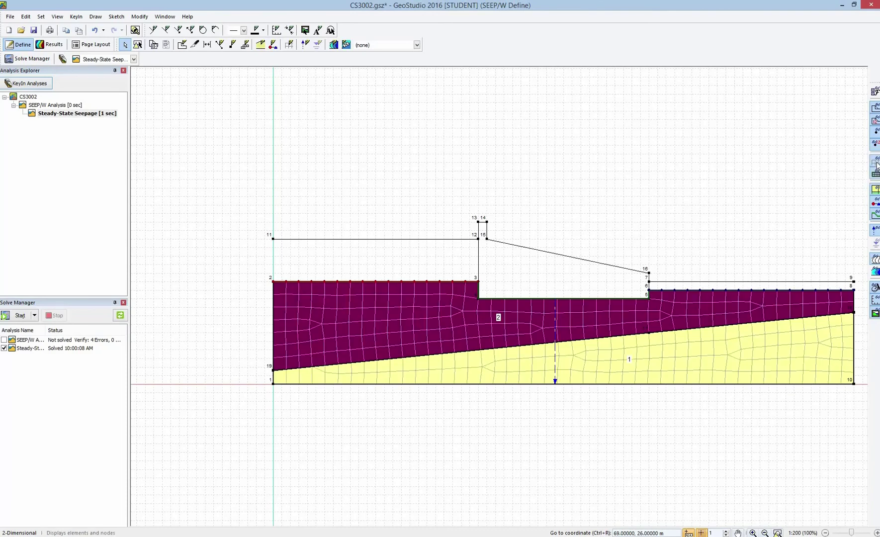
Re-solve the model and label the flux section beneath the dam (9.4339e-005 m³/sec)
{"action": "left_click", "coordinate": [9, 317]}
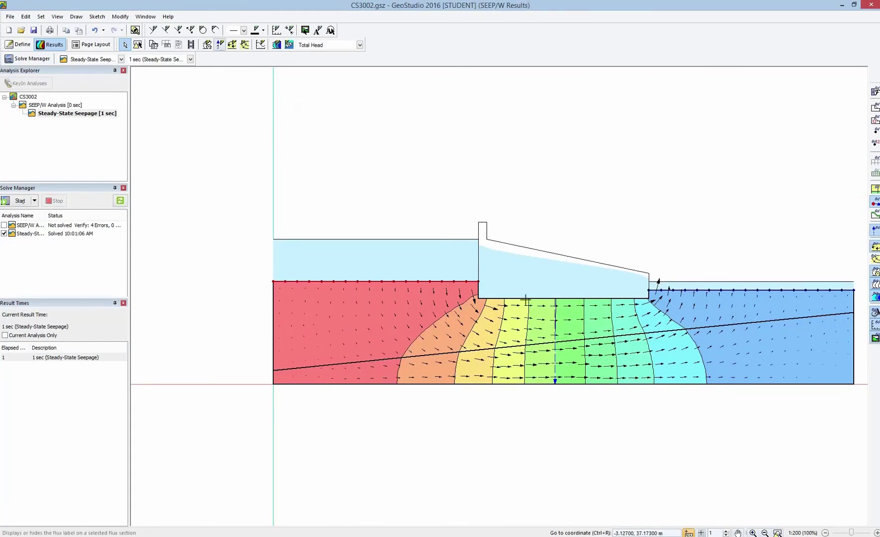
{"action": "left_click", "coordinate": [220, 44]}
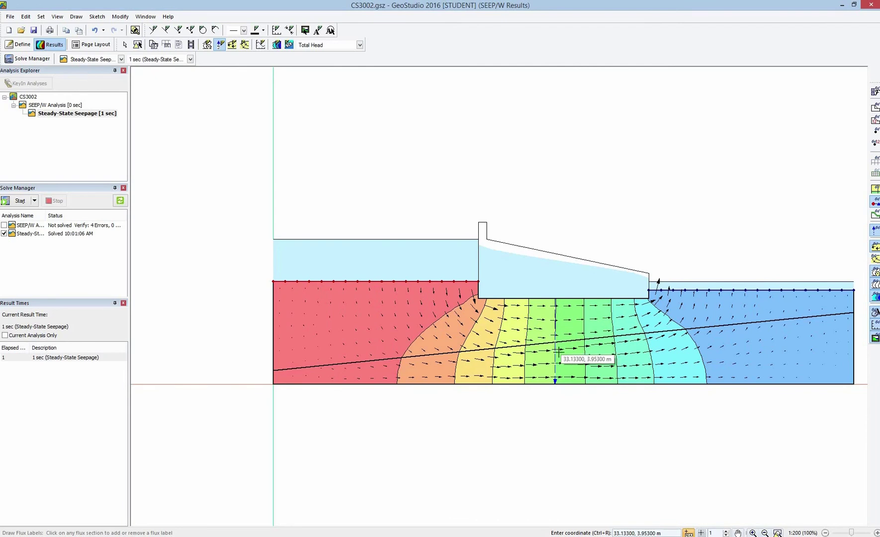
{"action": "left_click", "coordinate": [556, 351]}
{"action": "scroll", "coordinate": [556, 351], "scroll_direction": "up", "scroll_amount": 2}
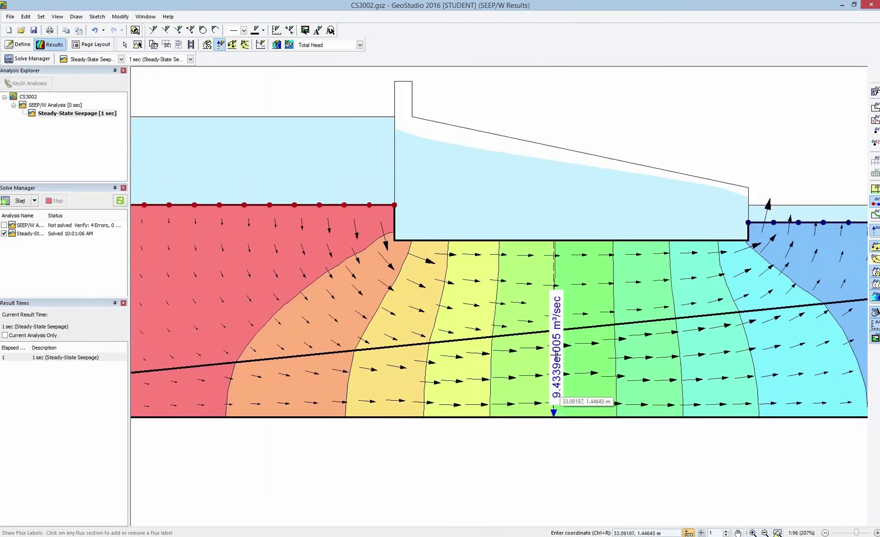
{"action": "scroll", "coordinate": [548, 334], "scroll_direction": "down", "scroll_amount": 2}
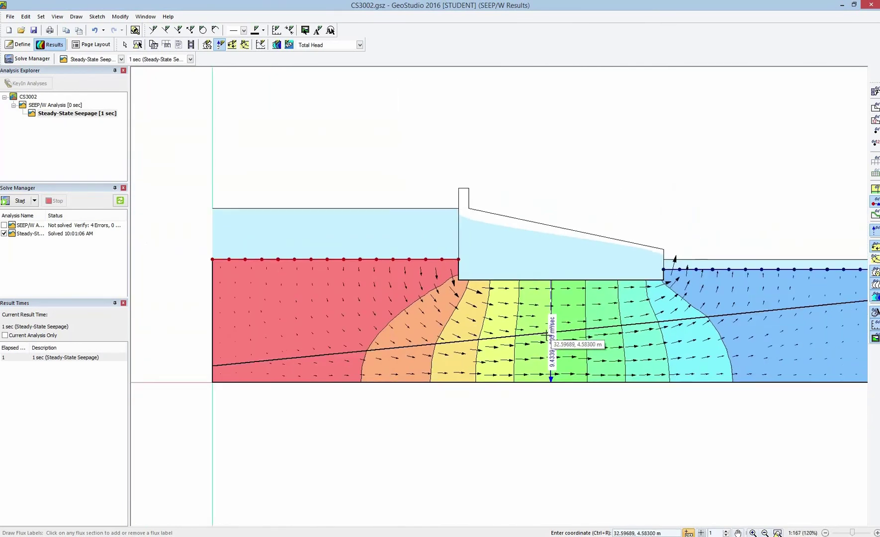
{"action": "scroll", "coordinate": [546, 337], "scroll_direction": "down", "scroll_amount": 1}
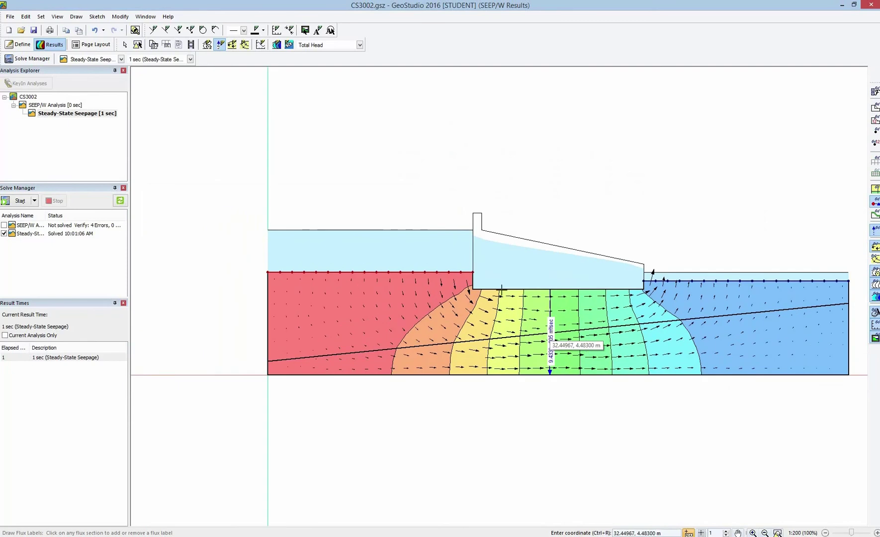
Label the total head contours from 16.5 down to 12 in 0.5 m steps, plus the 17 contour upstream
{"action": "left_click", "coordinate": [288, 44]}
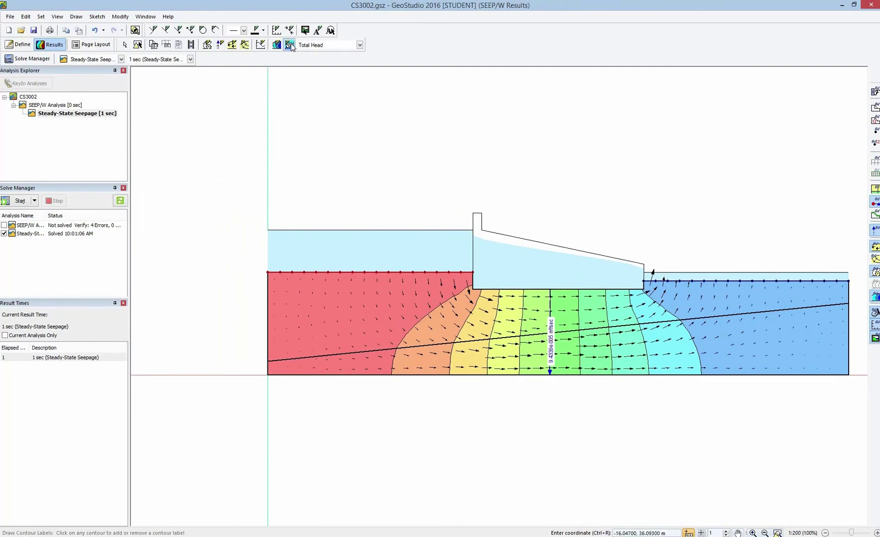
{"action": "left_click", "coordinate": [421, 321]}
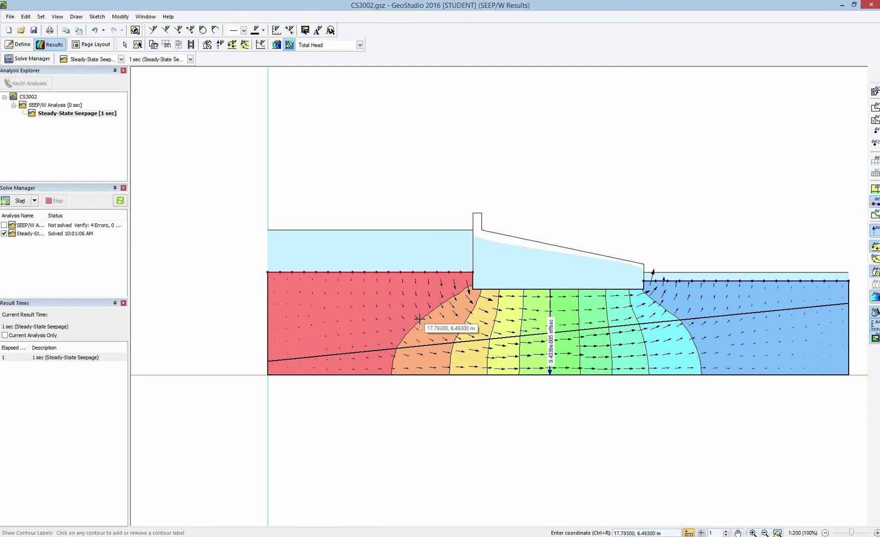
{"action": "left_click", "coordinate": [458, 330]}
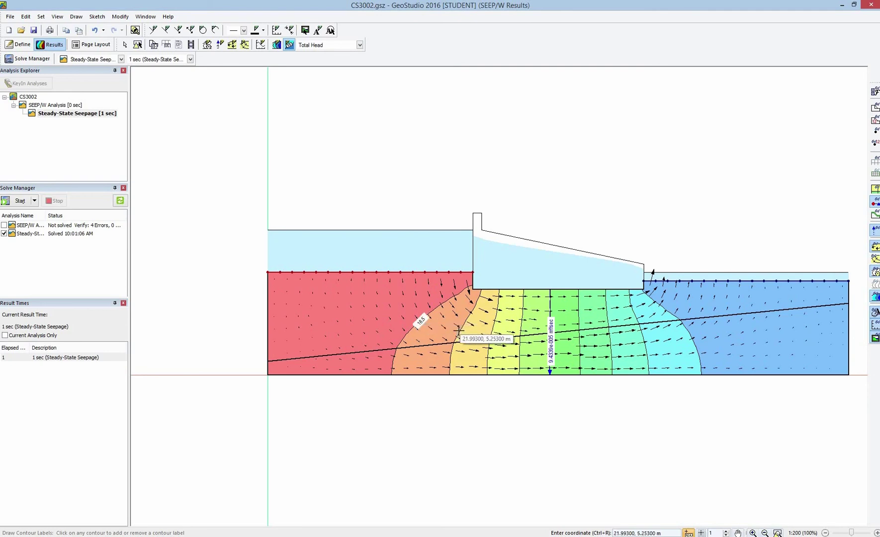
{"action": "left_click", "coordinate": [493, 328]}
{"action": "left_click", "coordinate": [522, 322]}
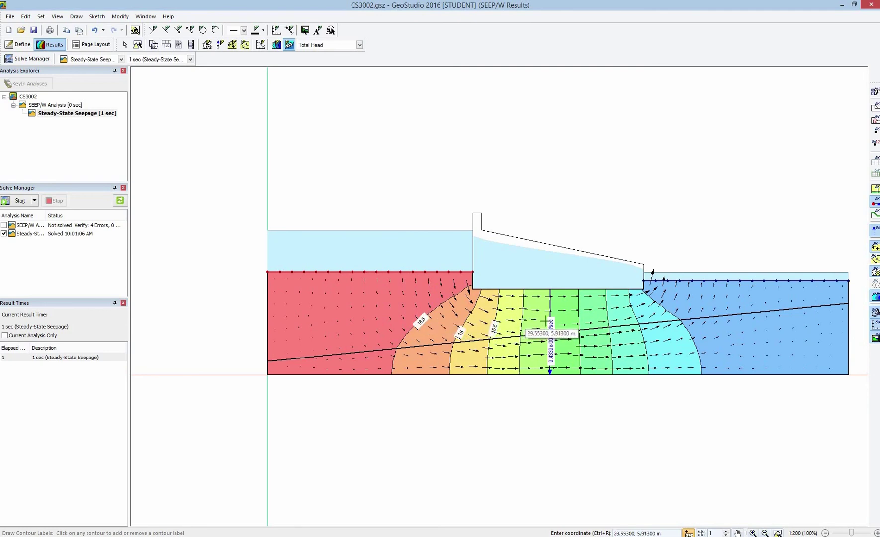
{"action": "left_click", "coordinate": [550, 307]}
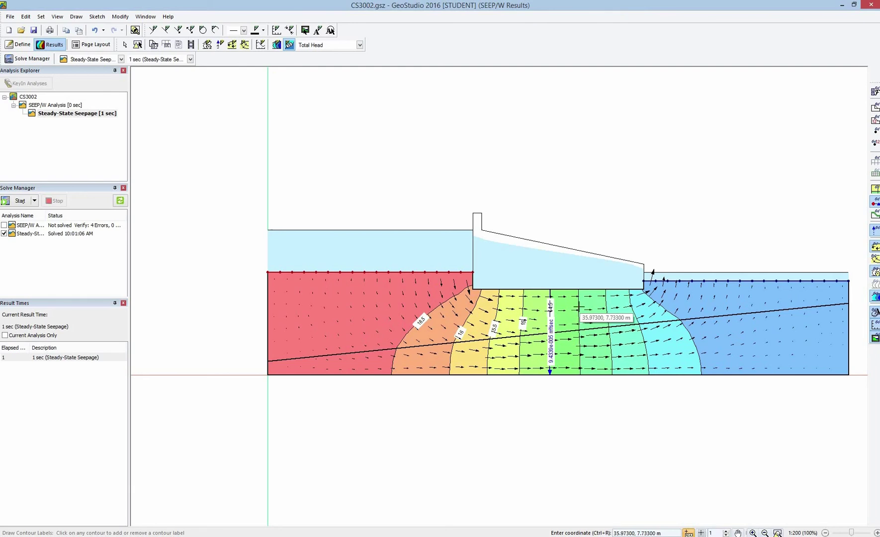
{"action": "left_click", "coordinate": [578, 308]}
{"action": "left_click", "coordinate": [608, 337]}
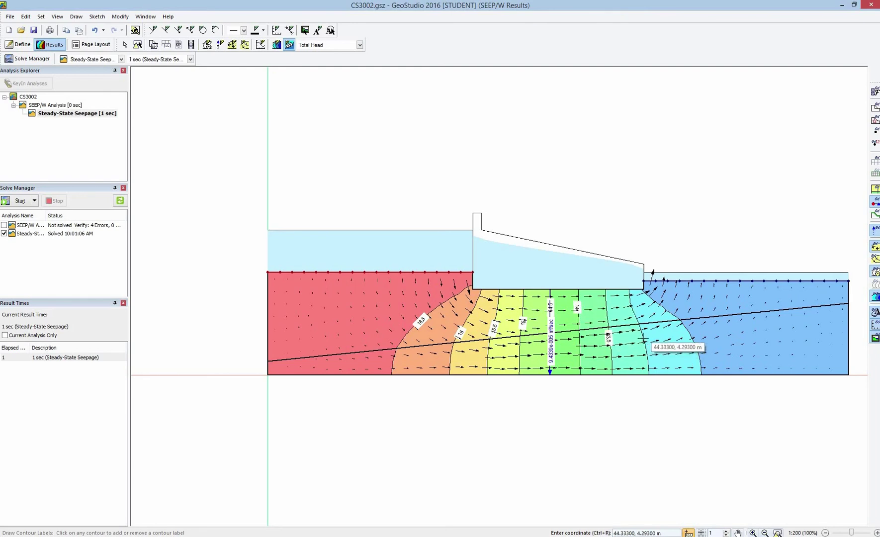
{"action": "left_click", "coordinate": [642, 339]}
{"action": "left_click", "coordinate": [686, 331]}
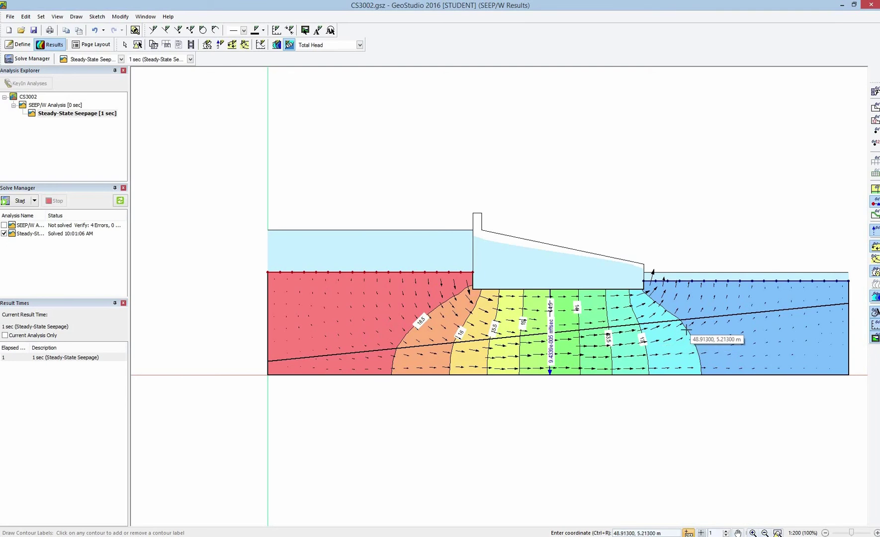
{"action": "left_click", "coordinate": [712, 282]}
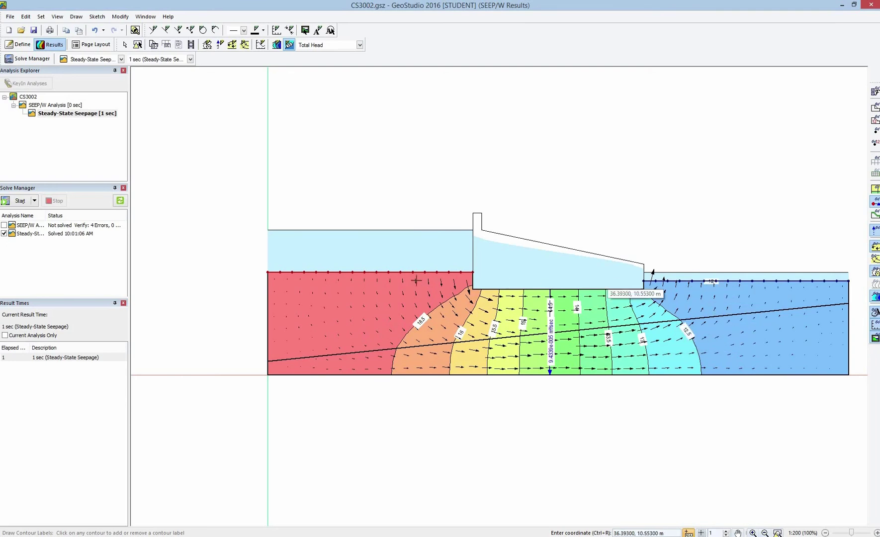
{"action": "left_click", "coordinate": [399, 272]}
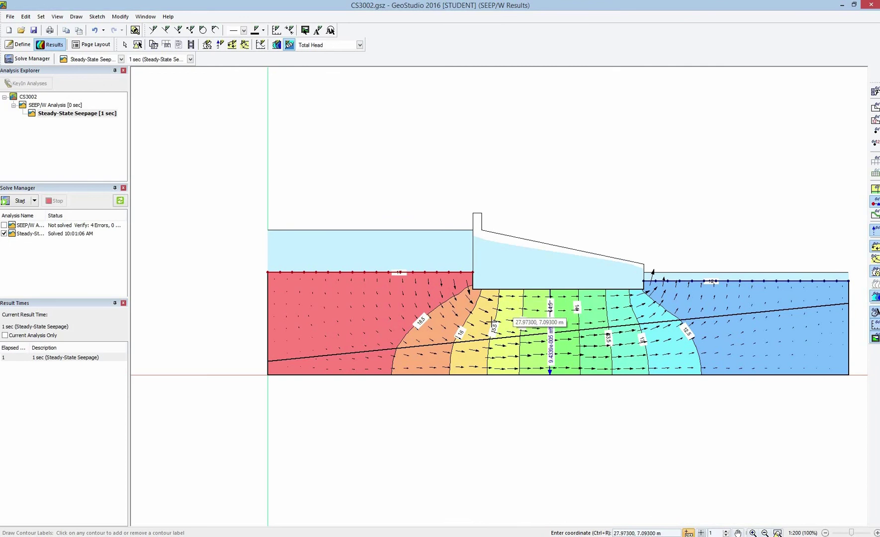